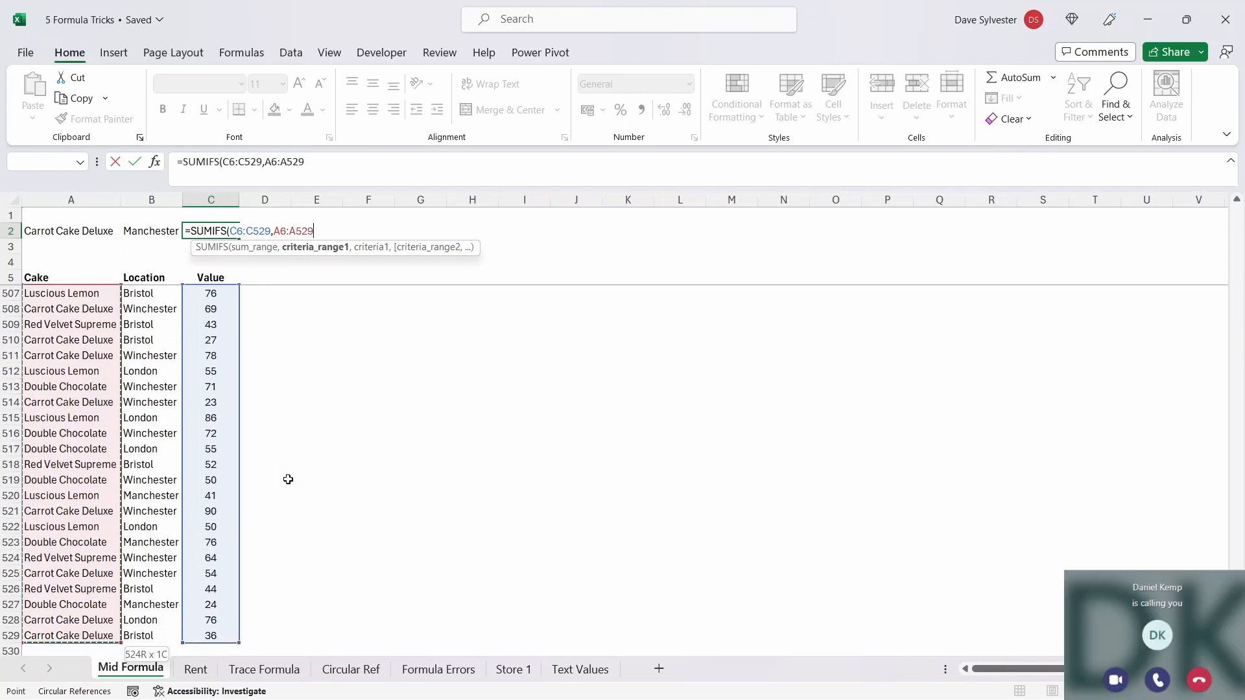
key("Return")
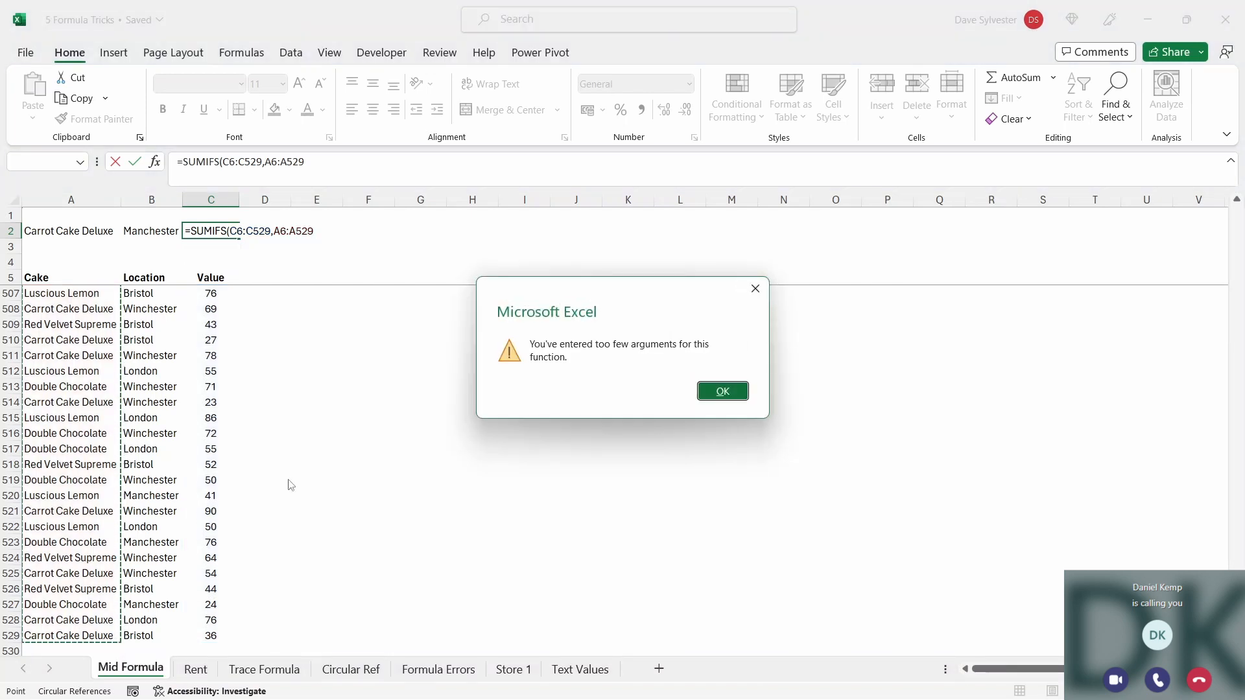
key("Return")
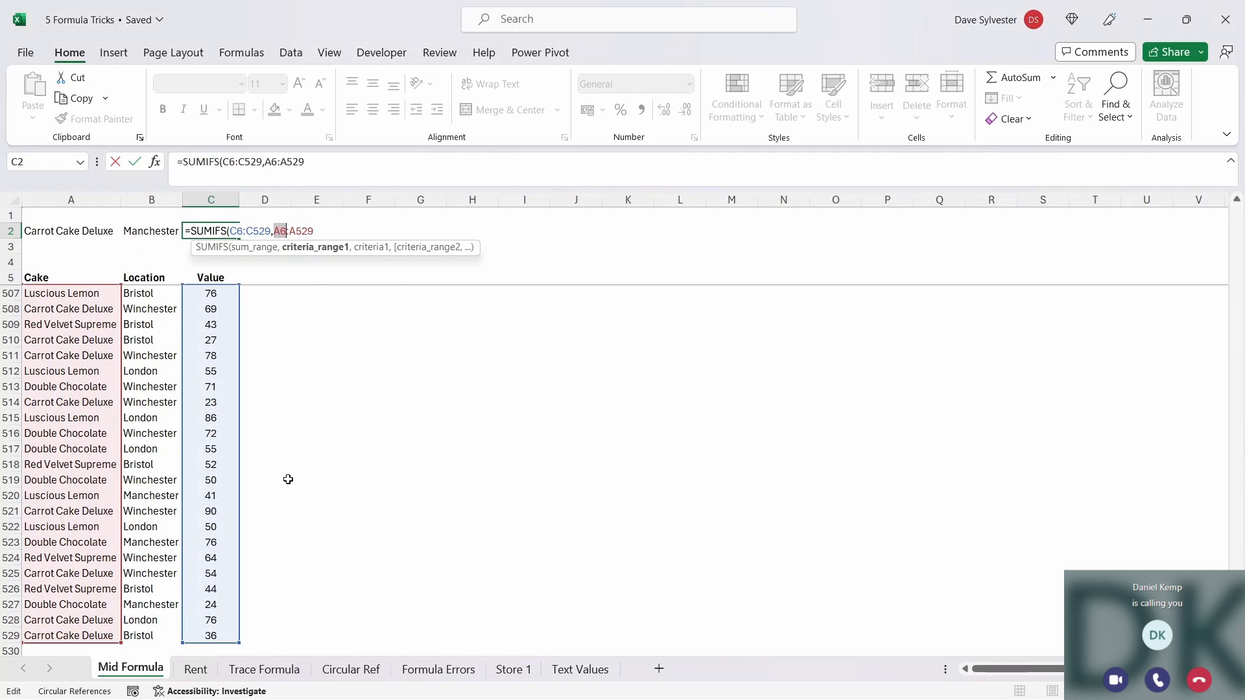
key("Escape")
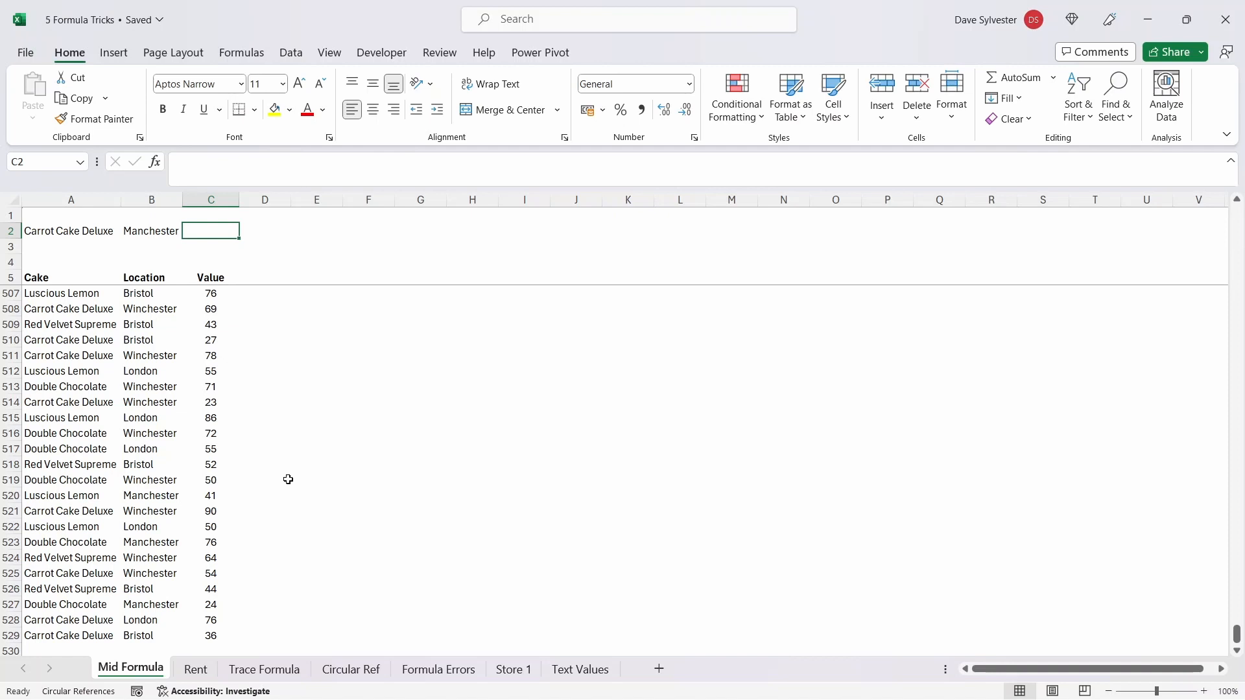
Start a SUMIFS formula in C2 of the Mid Formula sheet with C6:C529 as the sum range.
type("=sumifs")
key("Tab")
key("Down")
key("Down")
key("Down")
key("Down")
key("ctrl+shift+Down")
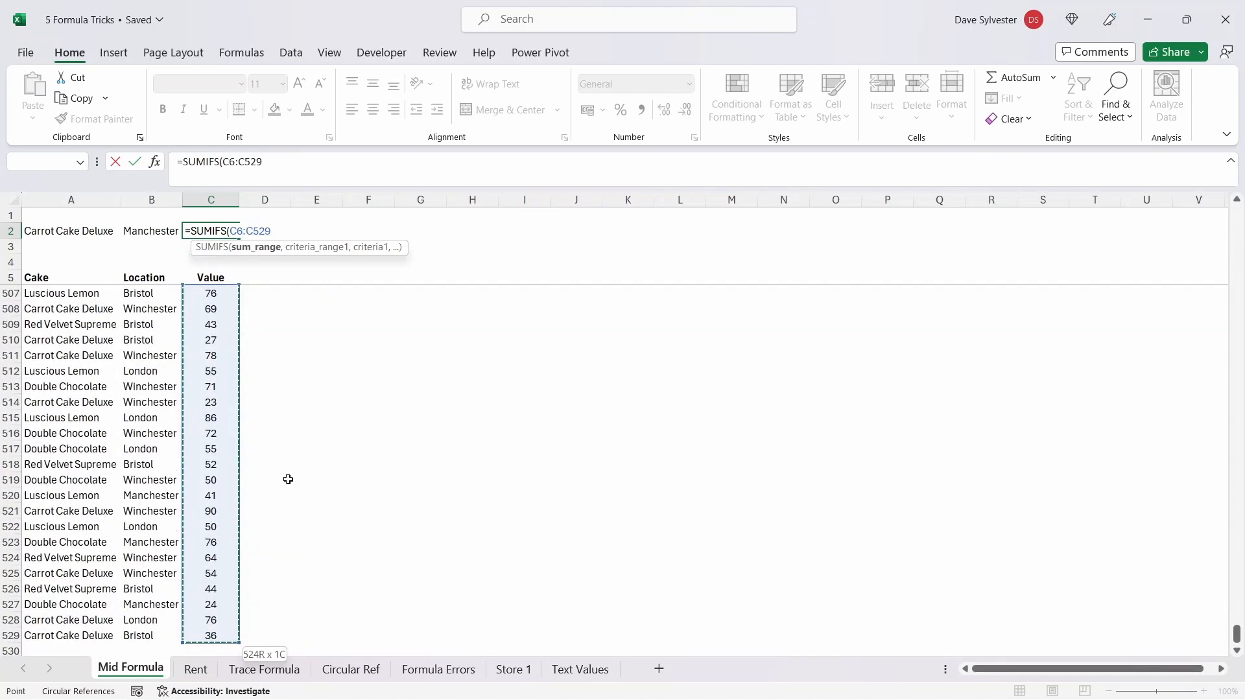
Add the Cake column range A6:A529 as the first criteria range of the SUMIFS formula.
type(",")
key("Down")
key("Down")
key("Down")
key("Left")
key("Left")
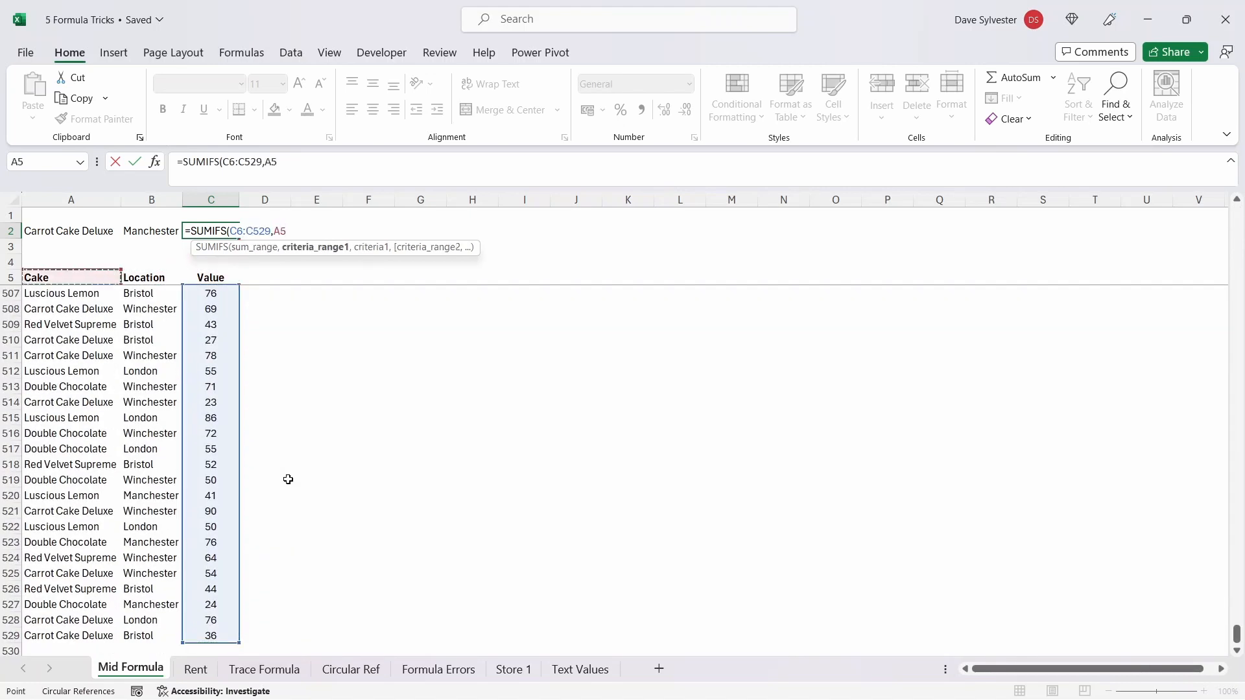
key("Down")
key("ctrl+shift+Down")
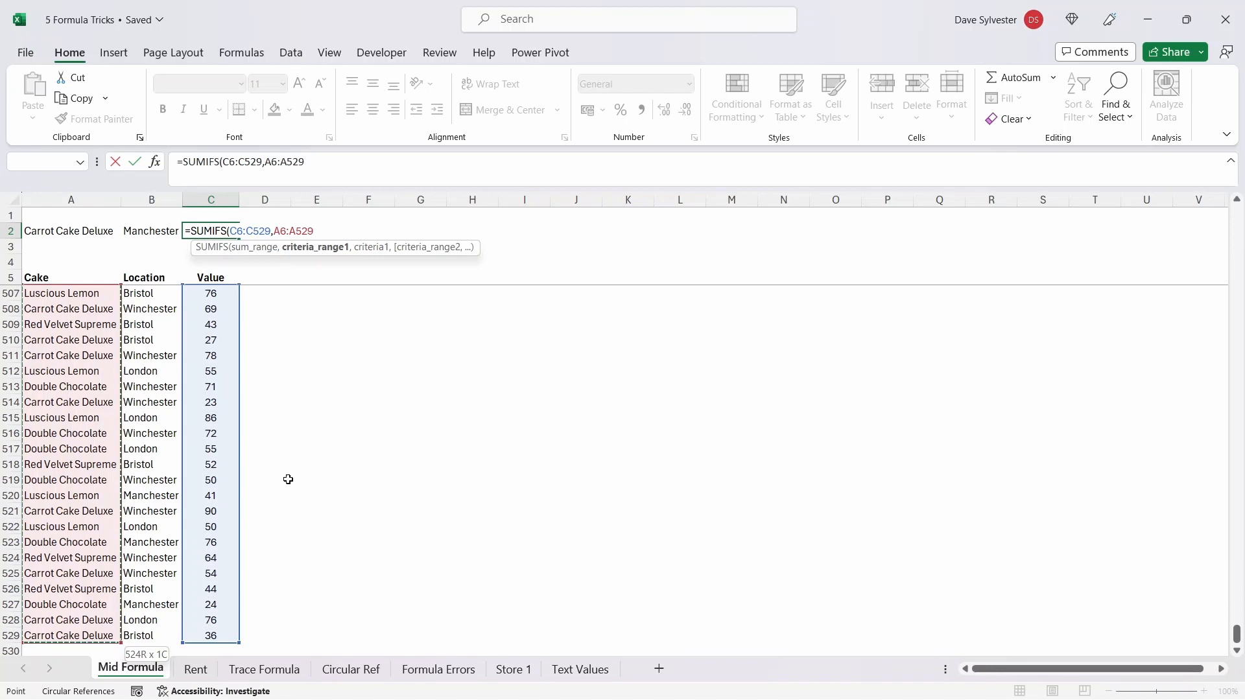
Store the unfinished SUMIFS formula in C2 as text by putting an apostrophe before the equals sign.
left_click(179, 160)
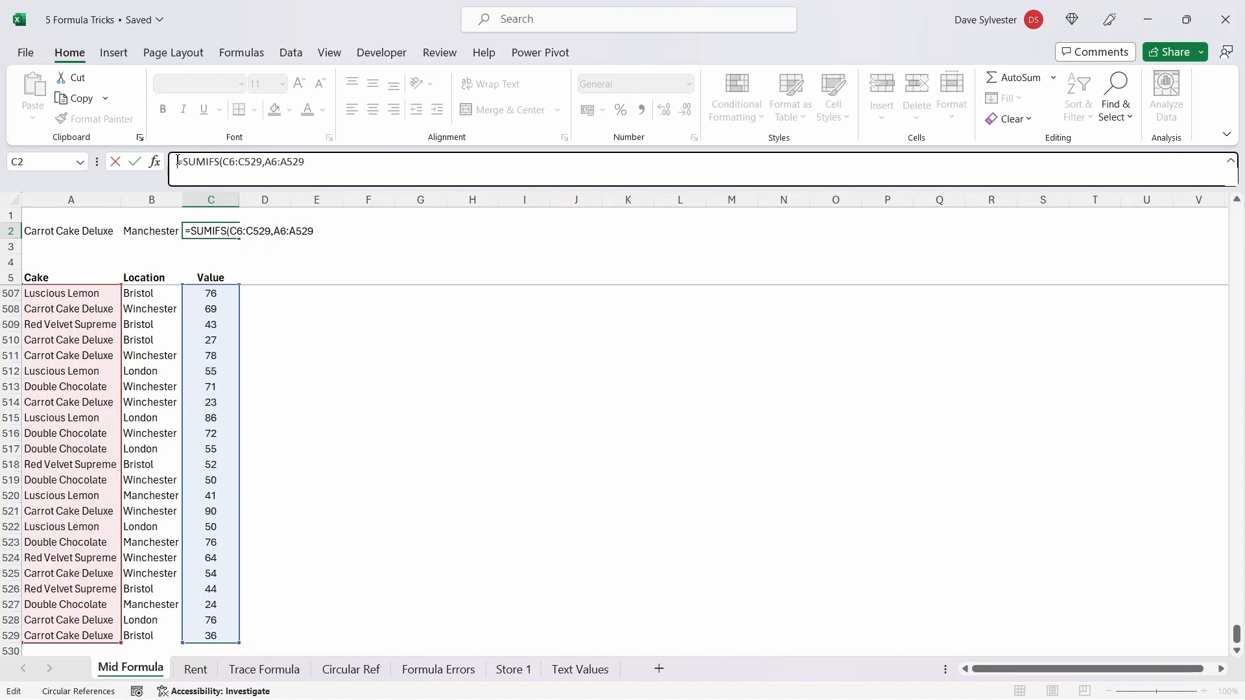
type("'")
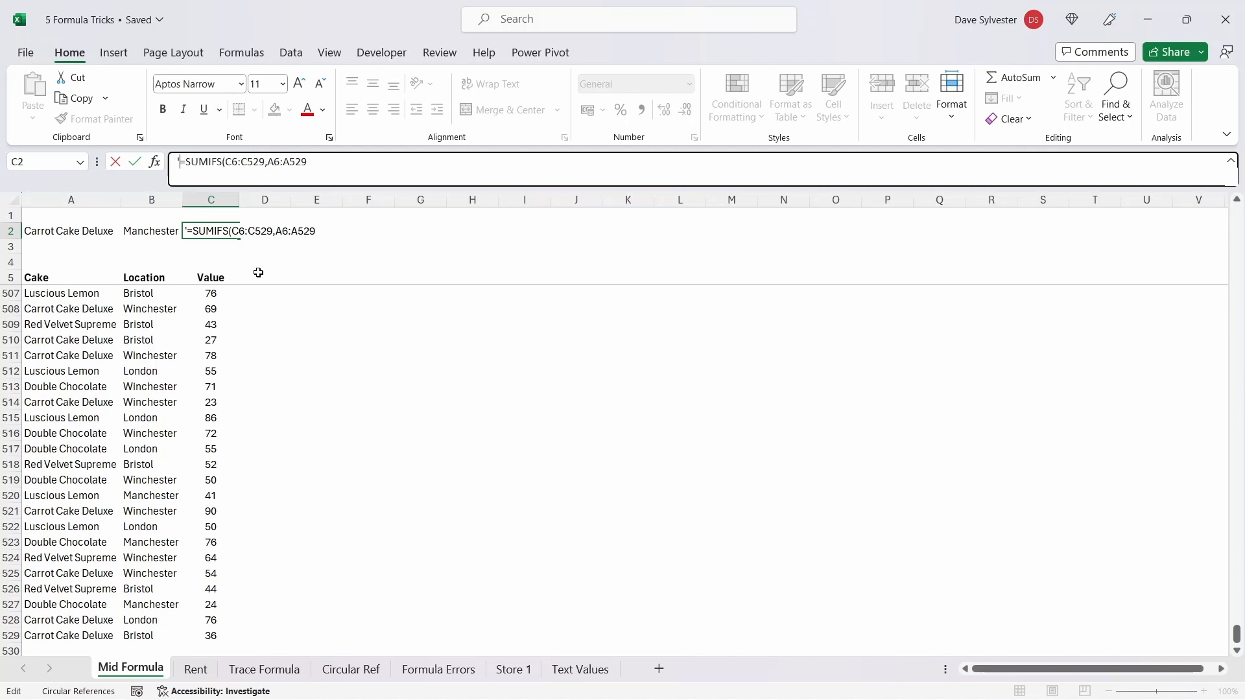
key("Return")
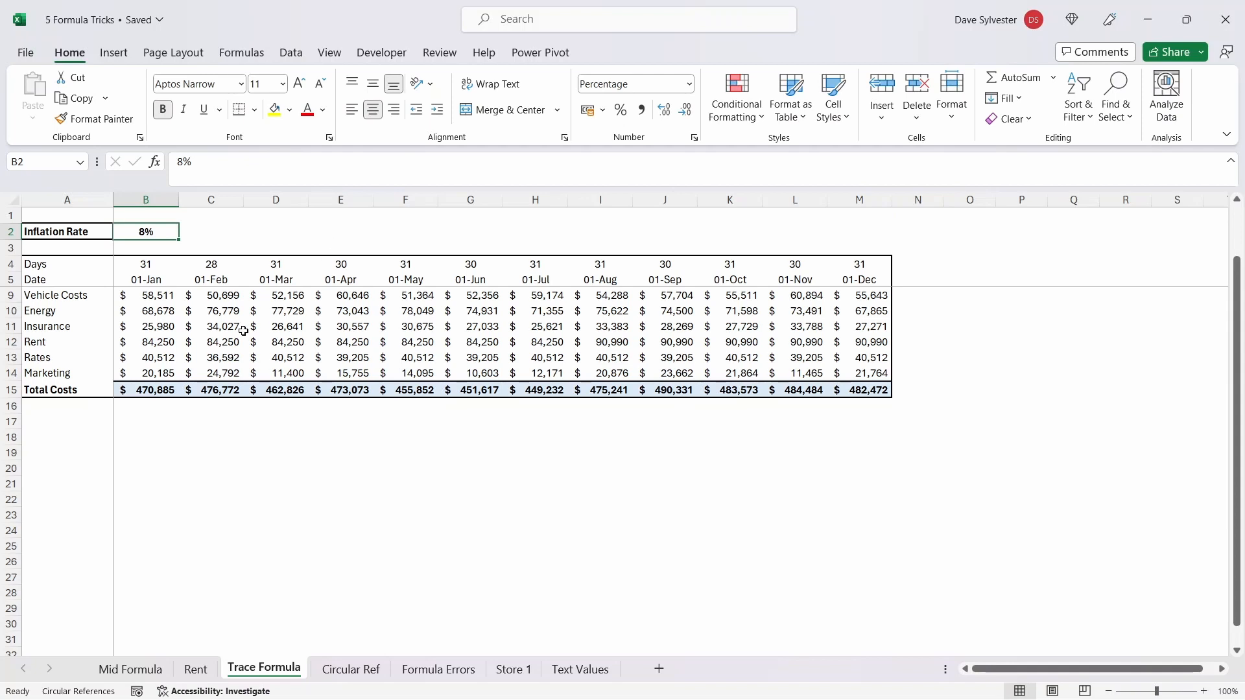
Examine the contents of individual cost cells on the Trace Formula sheet, from February vehicle costs to July rent.
left_click(222, 298)
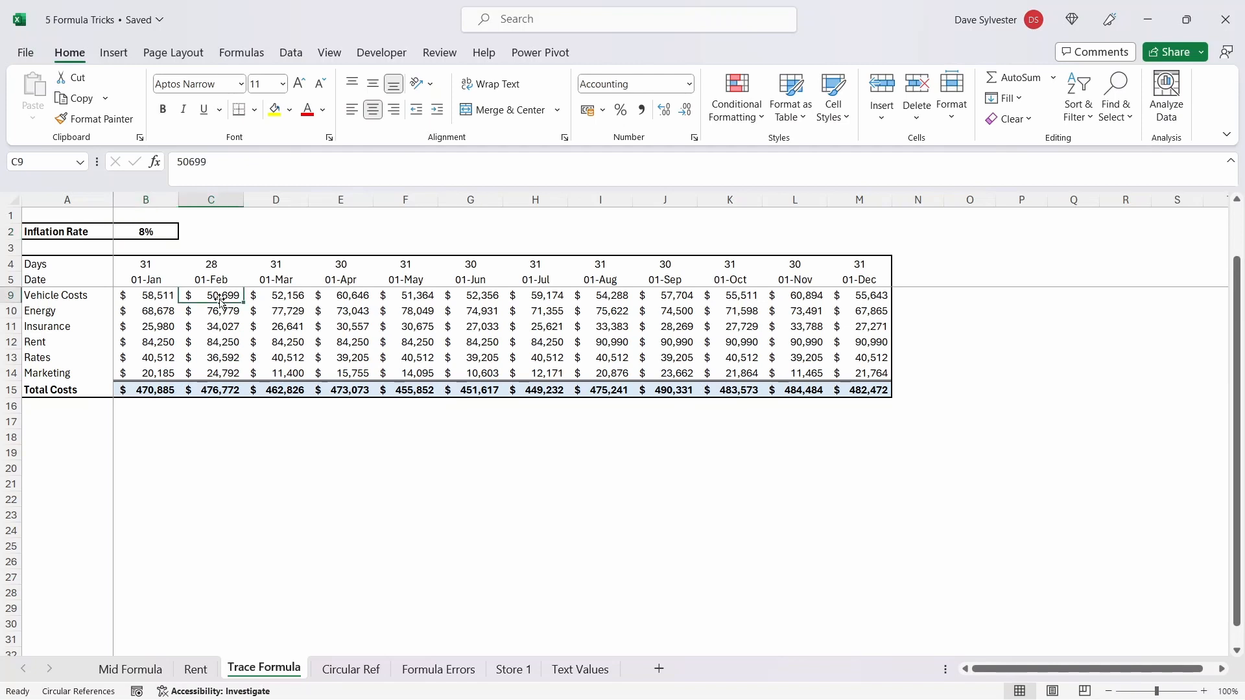
key("Down")
key("Down")
key("Right")
key("Right")
key("Right")
key("Down")
key("Right")
key("Right")
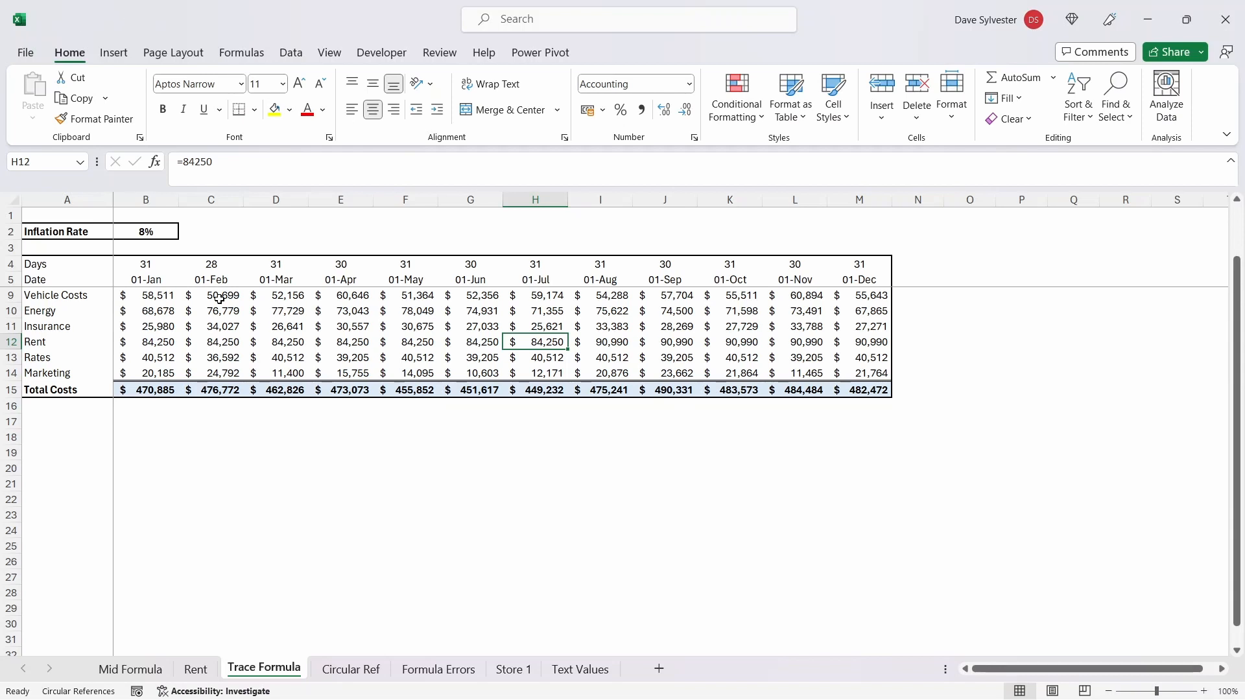
Trace the dependents of the inflation rate in B2 and inspect the August rent formula in I12.
left_click(152, 231)
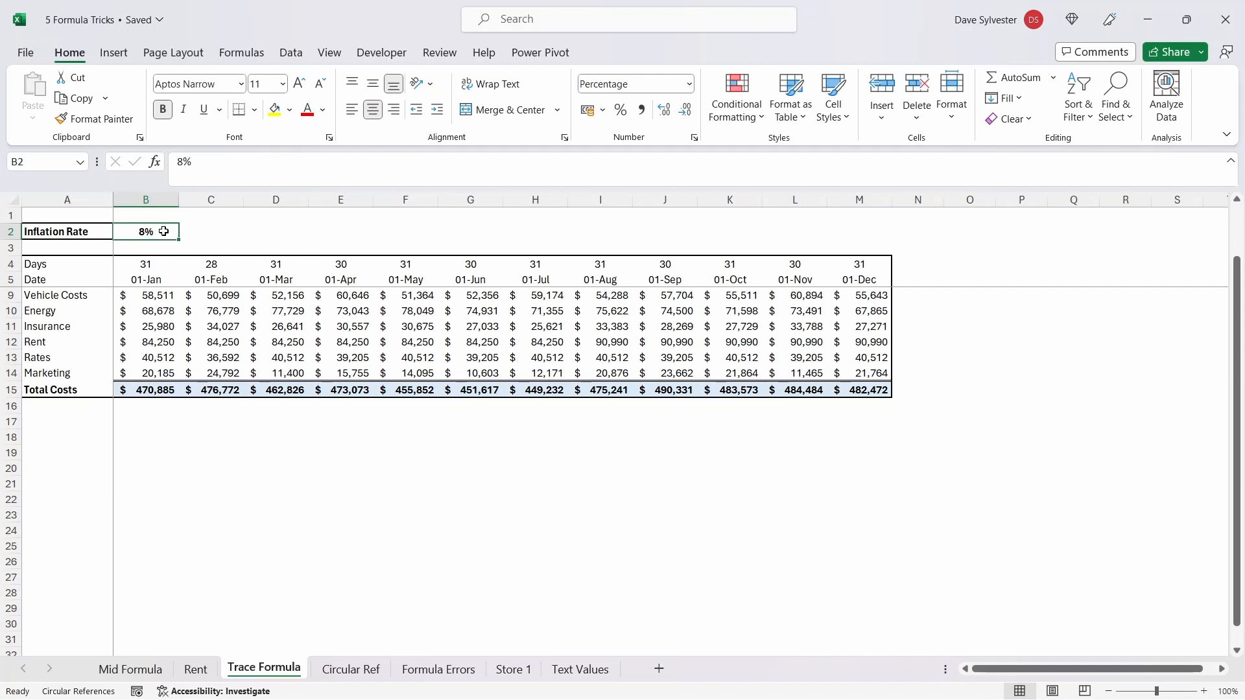
left_click(242, 54)
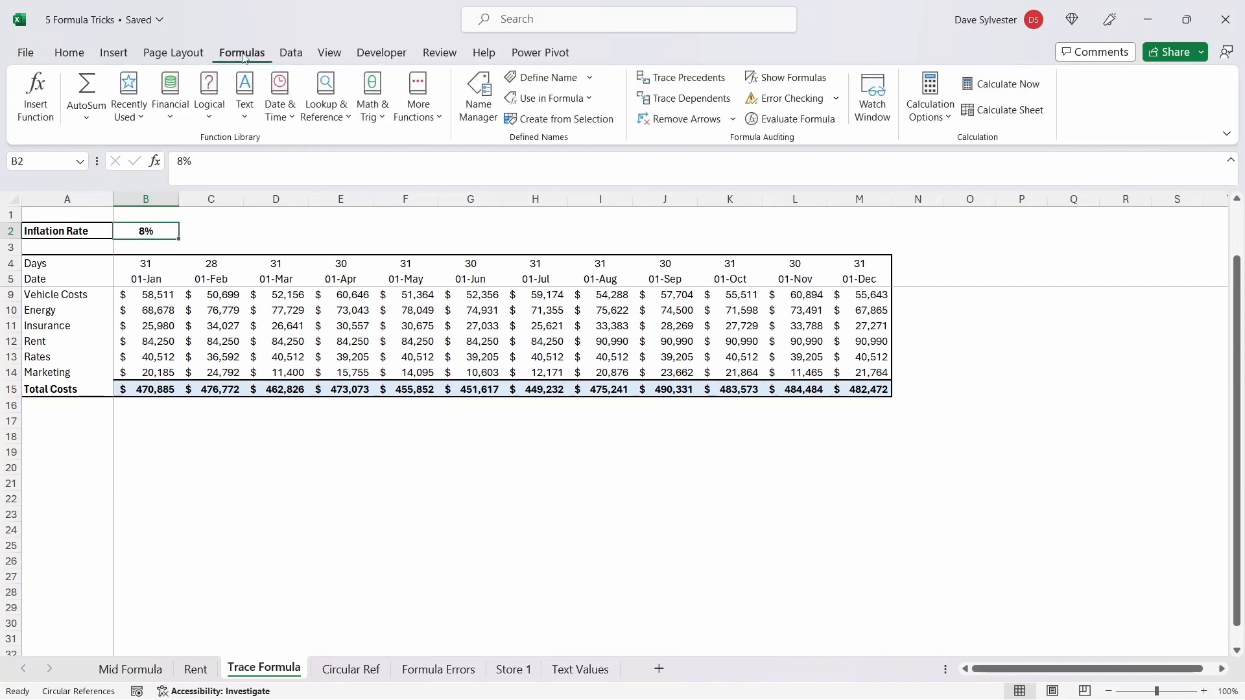
left_click(711, 106)
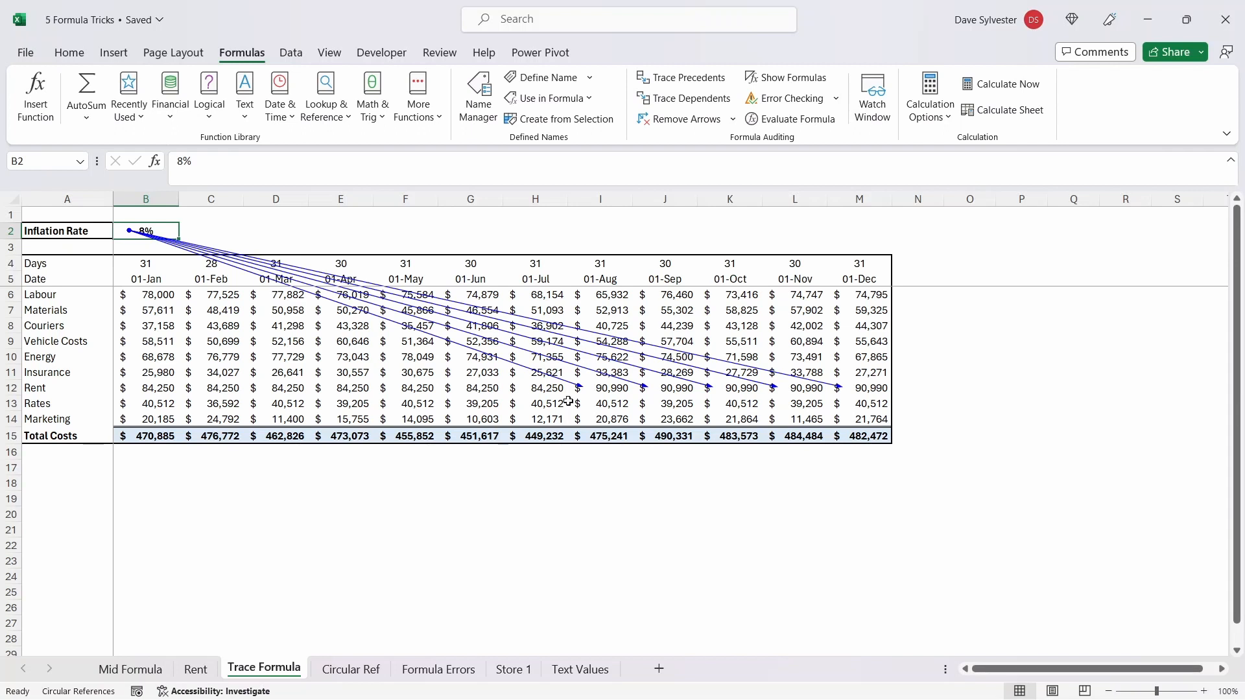
left_click(598, 390)
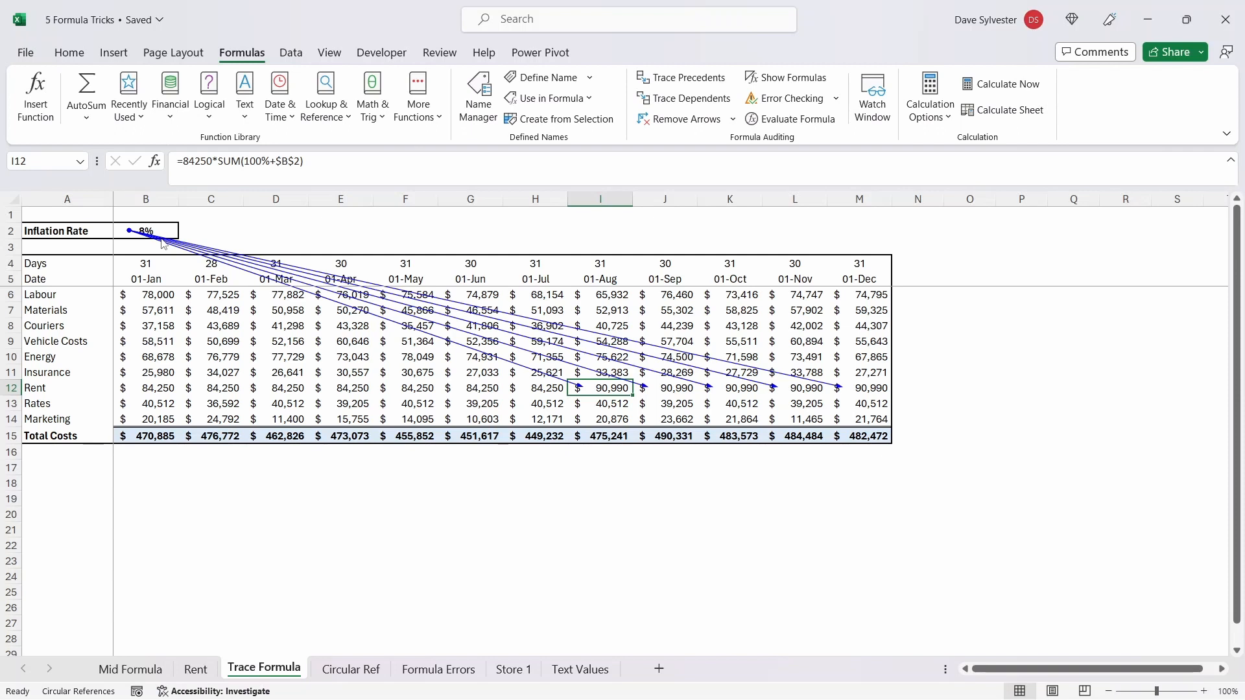
Remove the tracer arrows and trace the precedents of the February rates formula in C13.
left_click(676, 129)
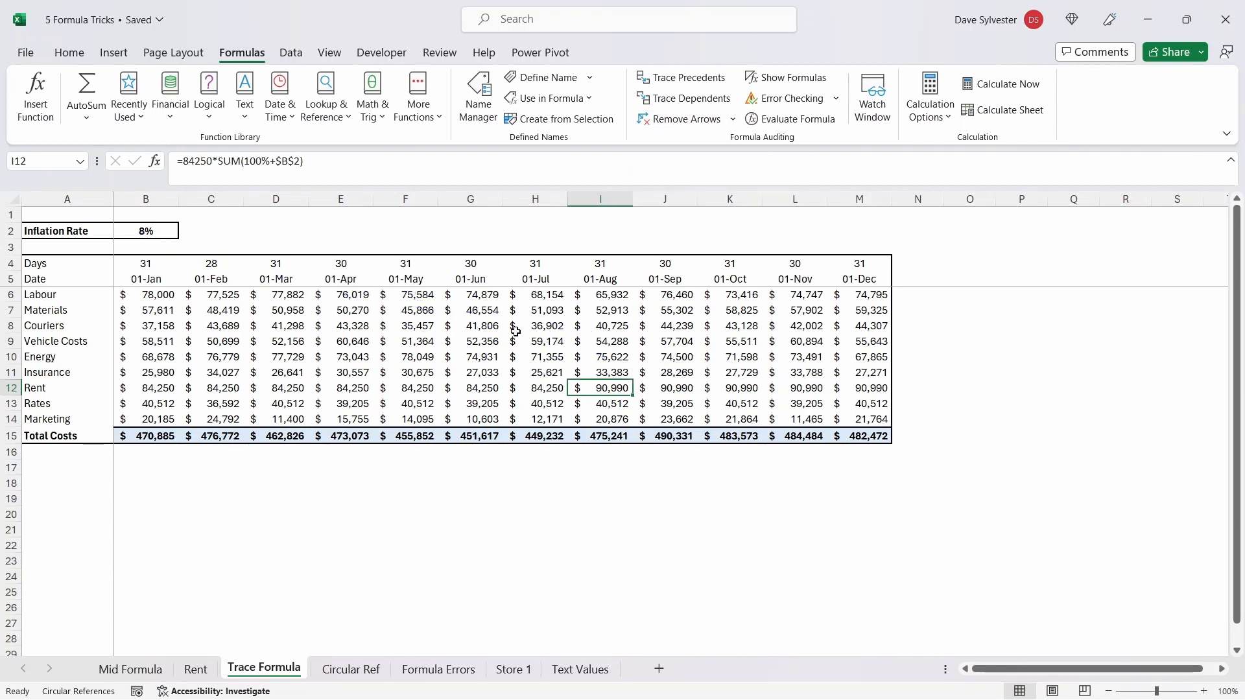
left_click(236, 404)
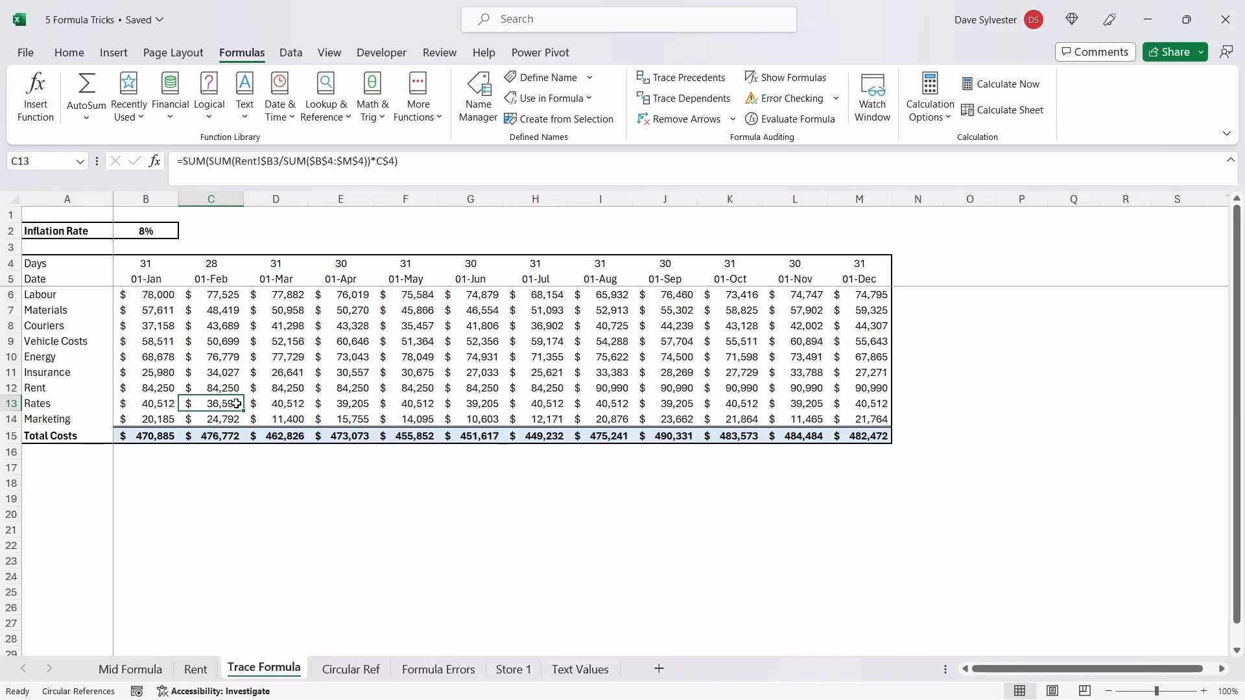
left_click(709, 85)
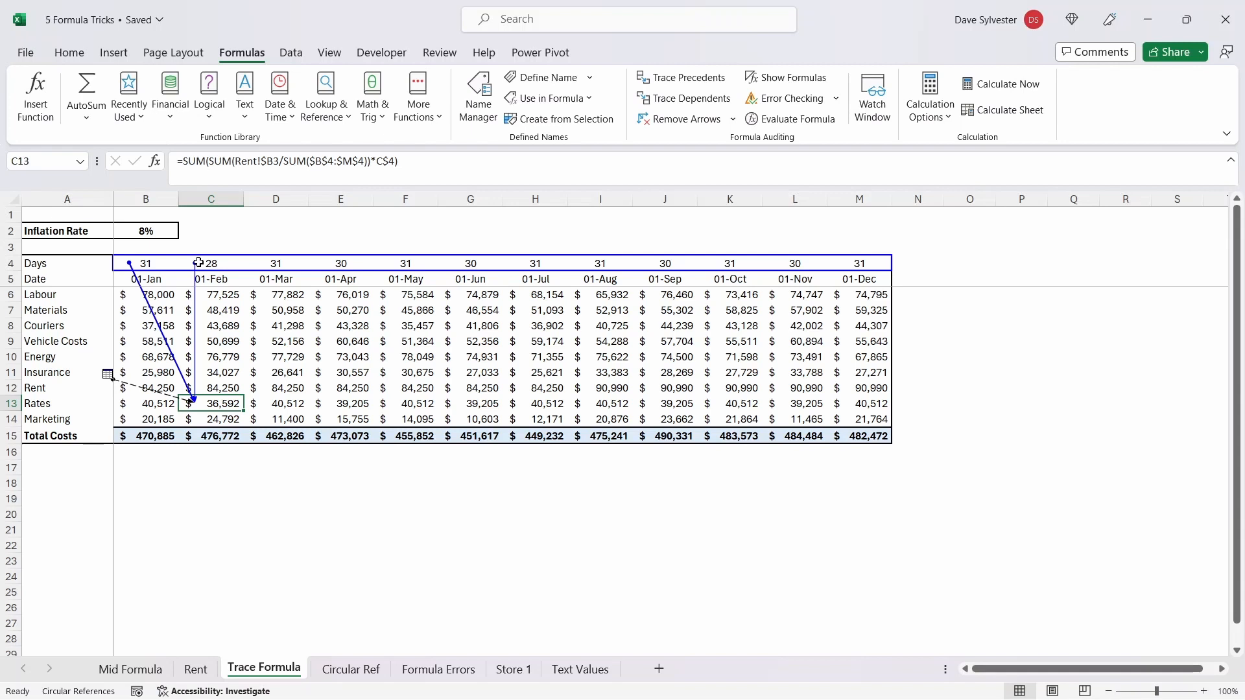
Follow the other-sheet precedent of C13 to its source cell $B$3 on the Rent sheet.
double_click(137, 391)
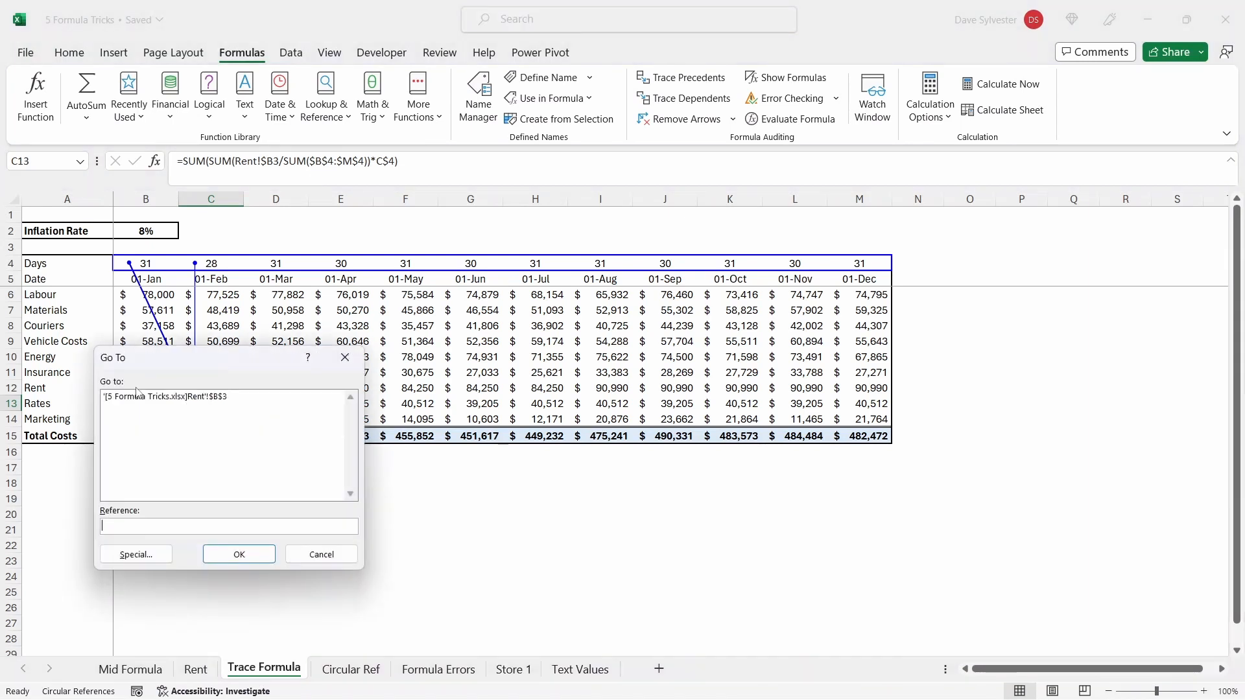
left_click(235, 398)
left_click(251, 554)
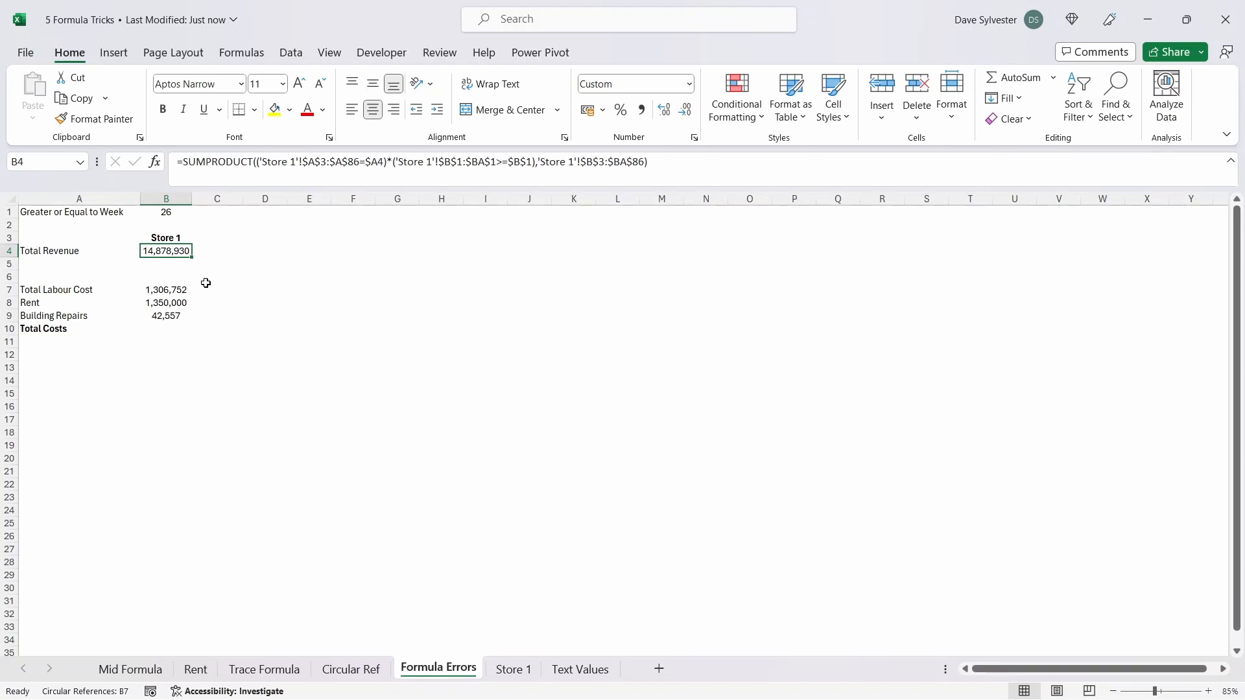
Review the Store 1 summary formulas in B4:B9 on Formula Errors and the source data on the Store 1 sheet.
key("Down")
key("Down")
key("Down")
key("Down")
key("Down")
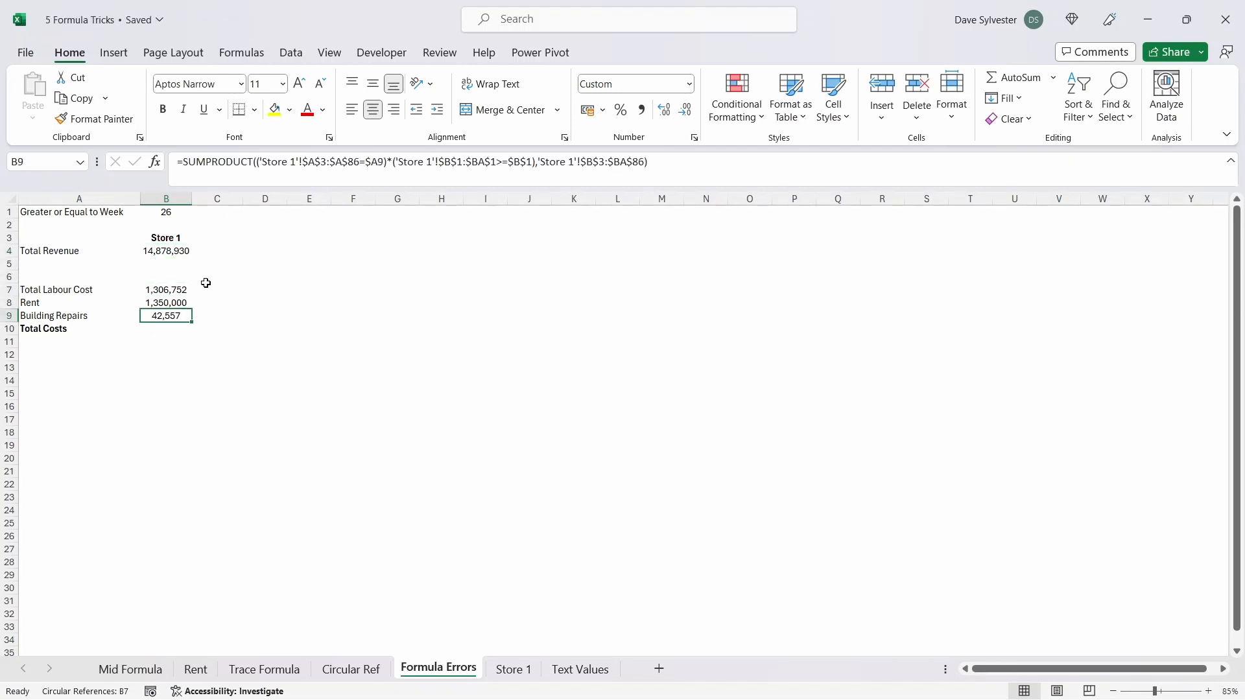
key("Down")
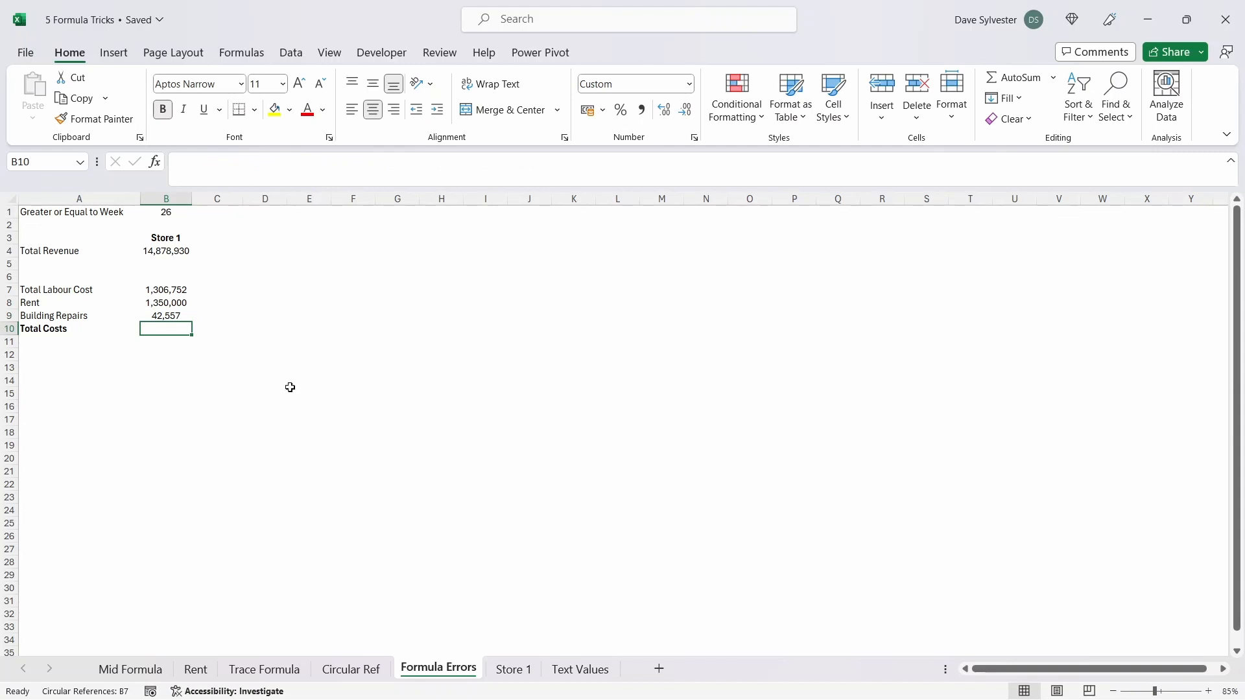
left_click(522, 670)
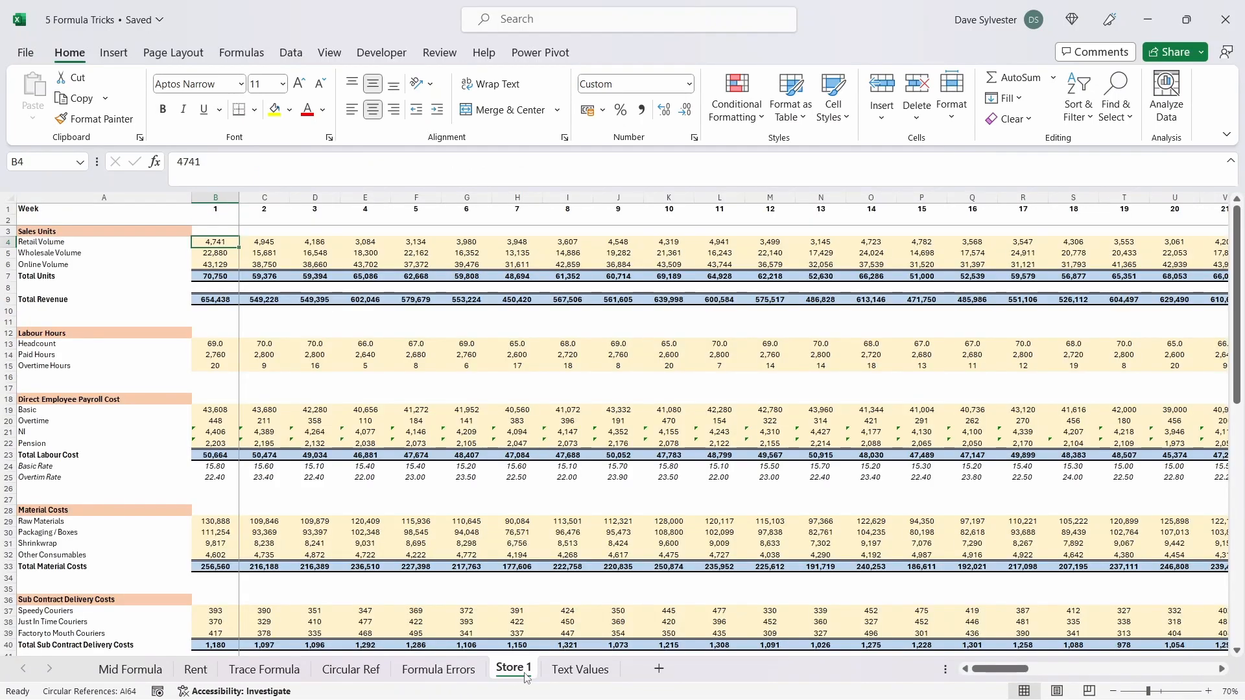
left_click(471, 676)
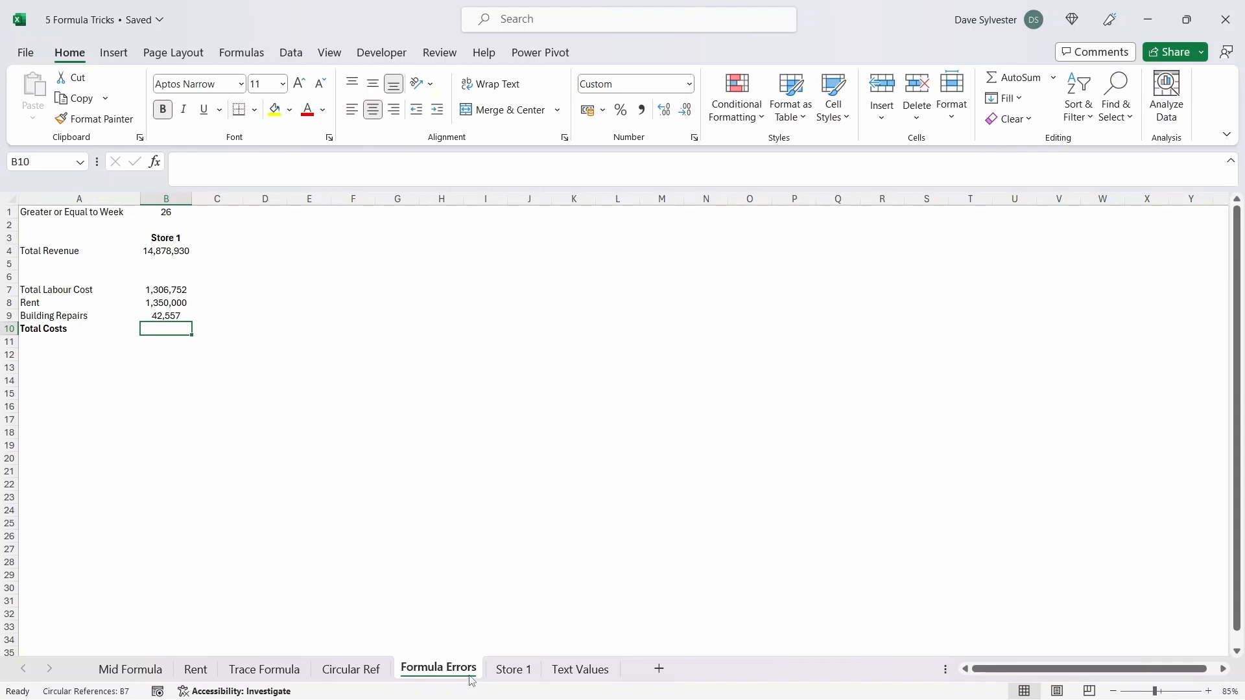
Calculate Total Costs in B10 of the Formula Errors sheet with =SUM(B7:B9).
key("alt+equal")
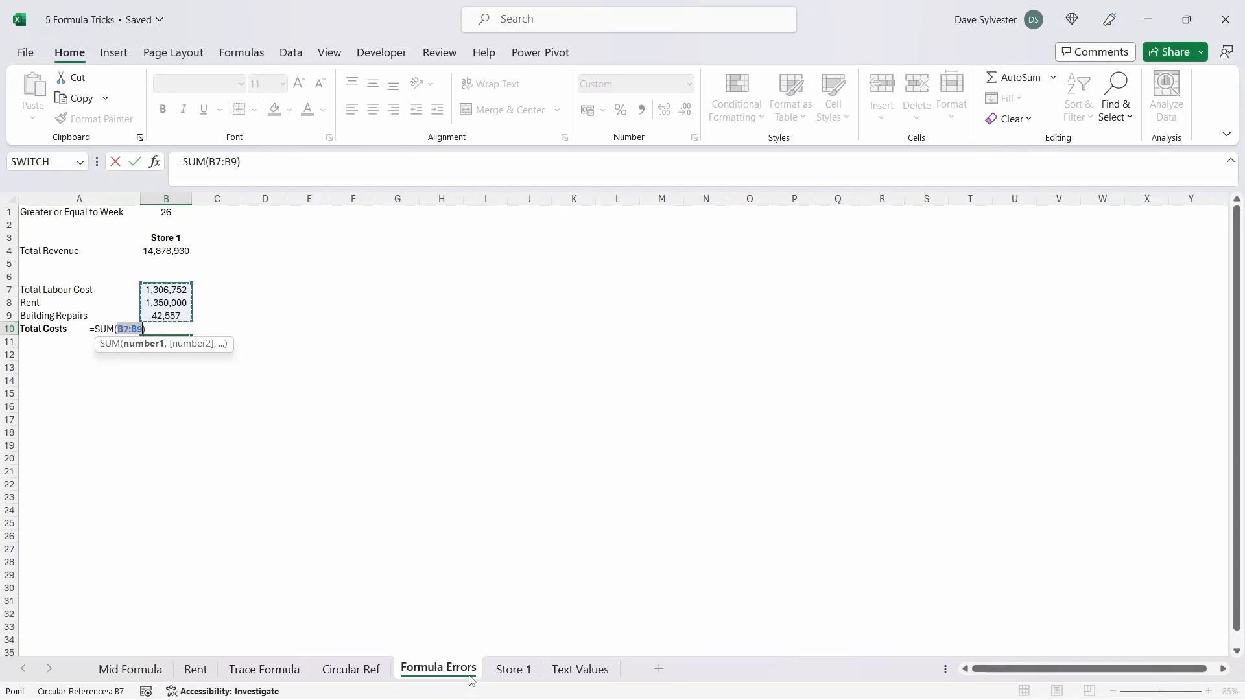
key("ctrl+Return")
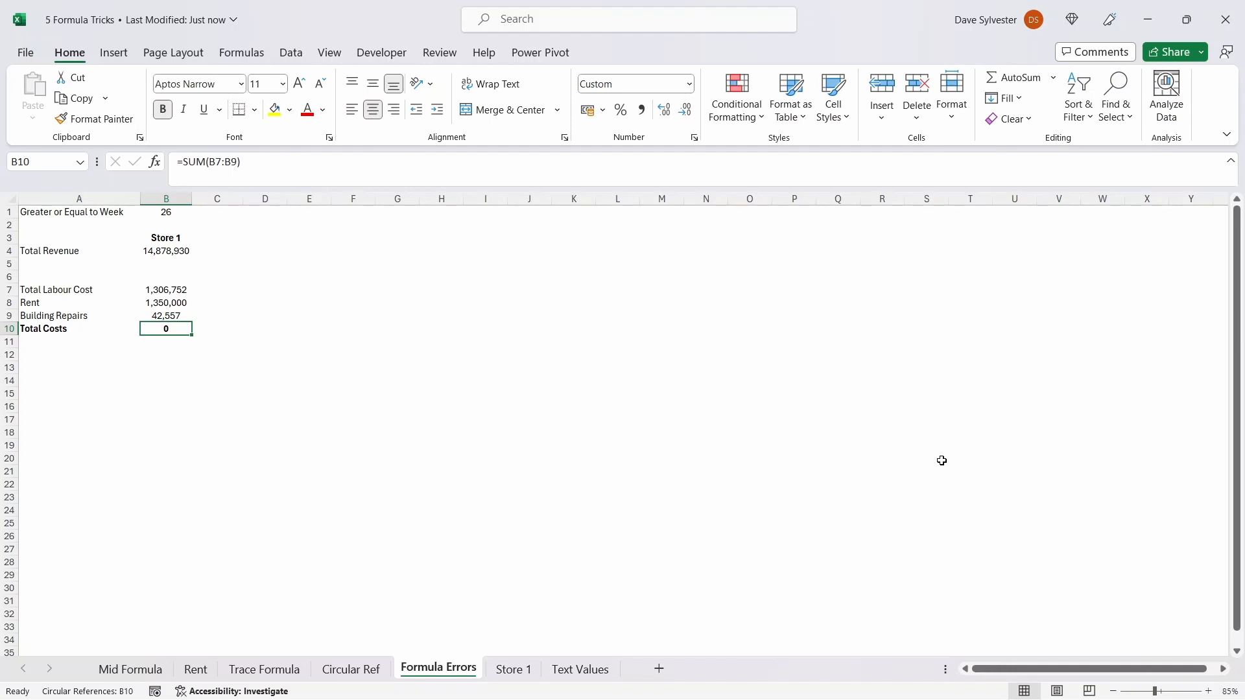
Locate the circular reference through Error Checking and go to 'Store 1'!$AI$64.
left_click(233, 57)
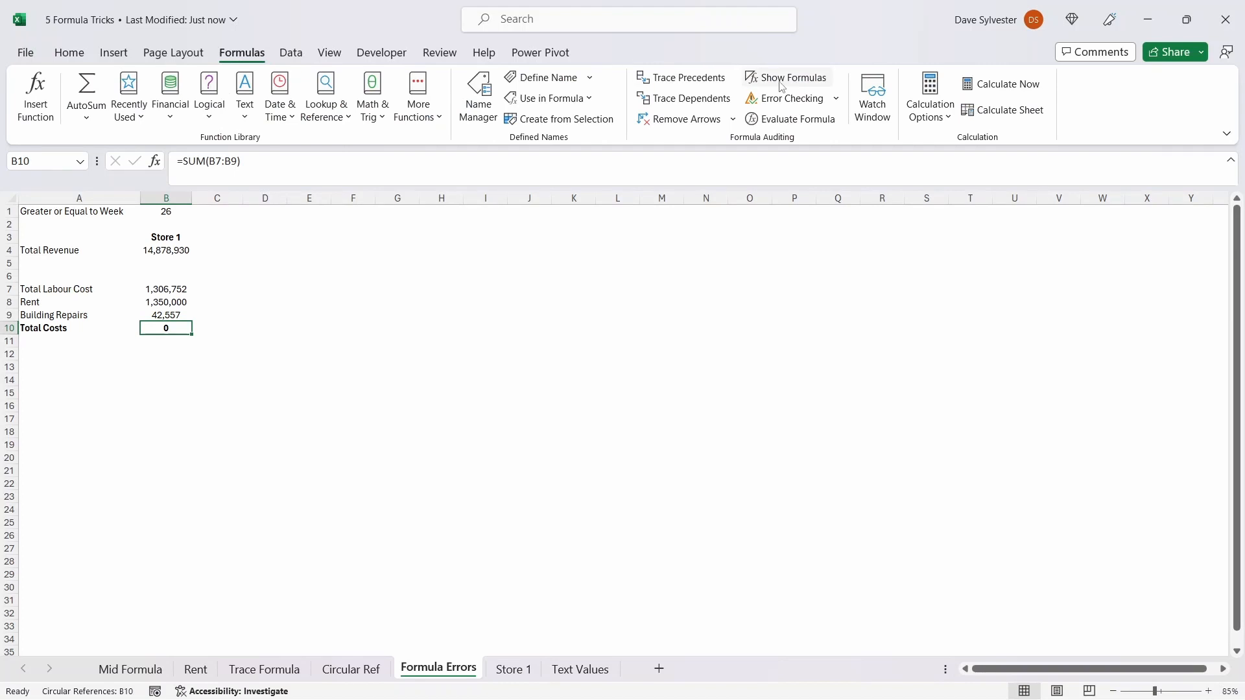
left_click(838, 101)
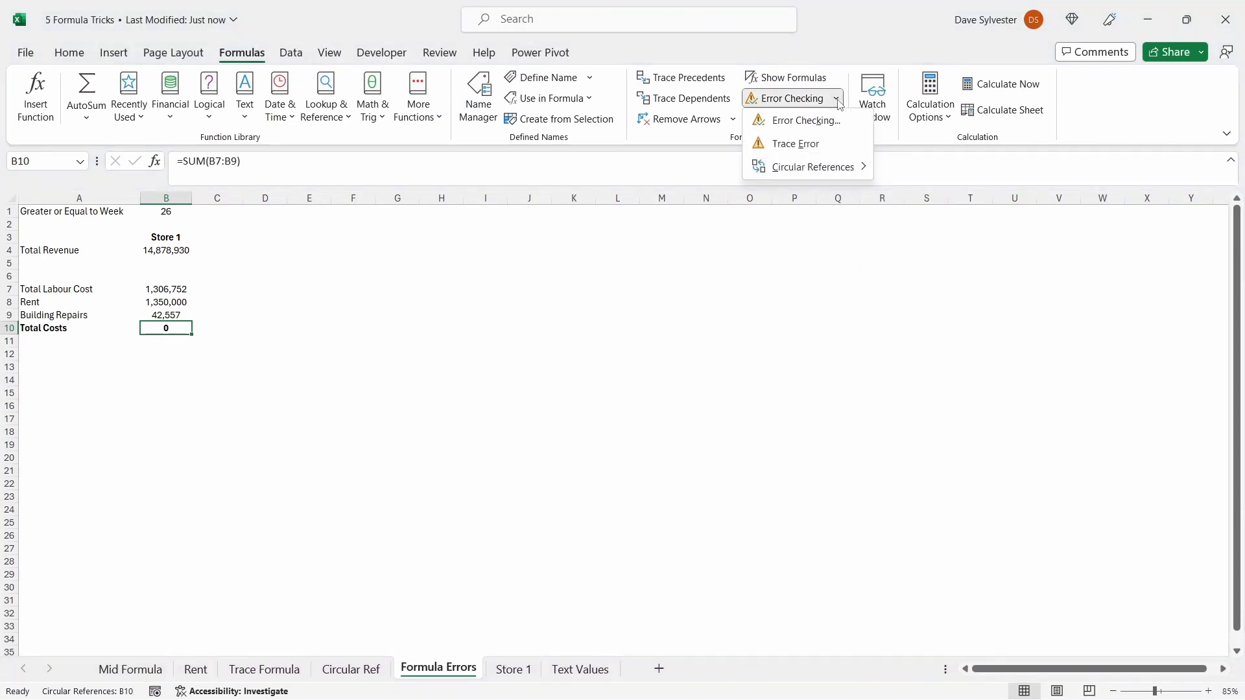
mouse_move(839, 175)
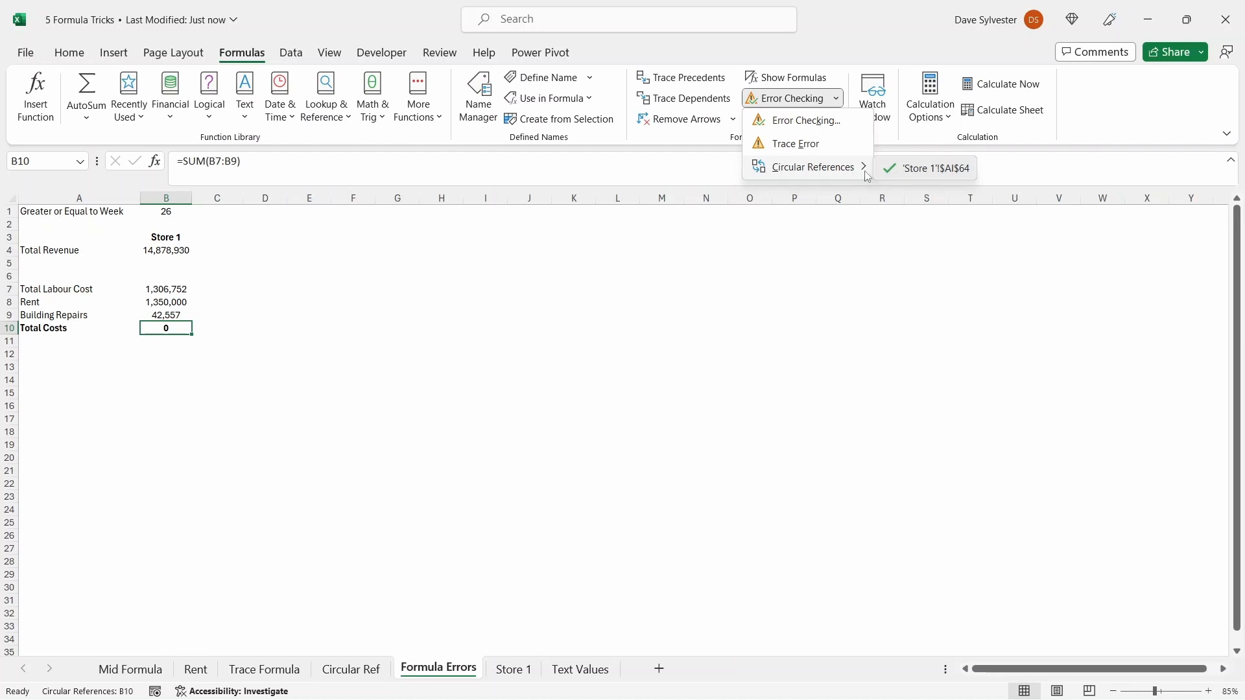
left_click(903, 174)
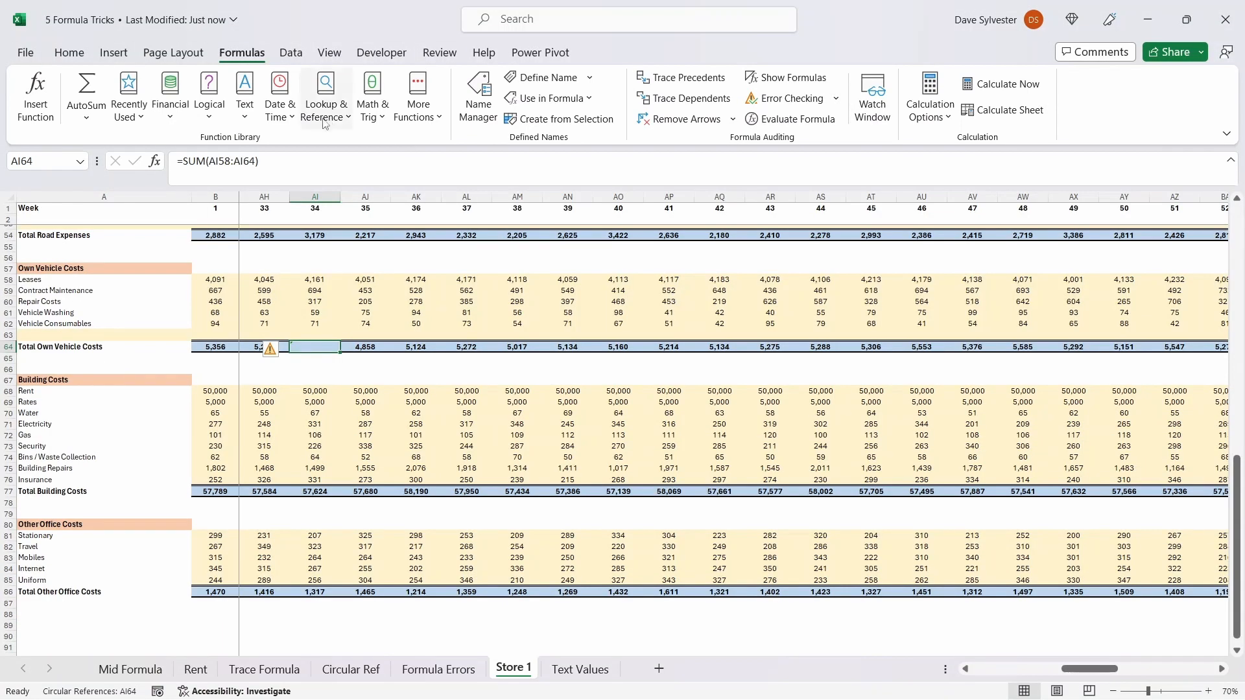
Correct the week 34 Total Own Vehicle Costs formula in AI64 to =SUM(AI58:AI63).
left_click(252, 161)
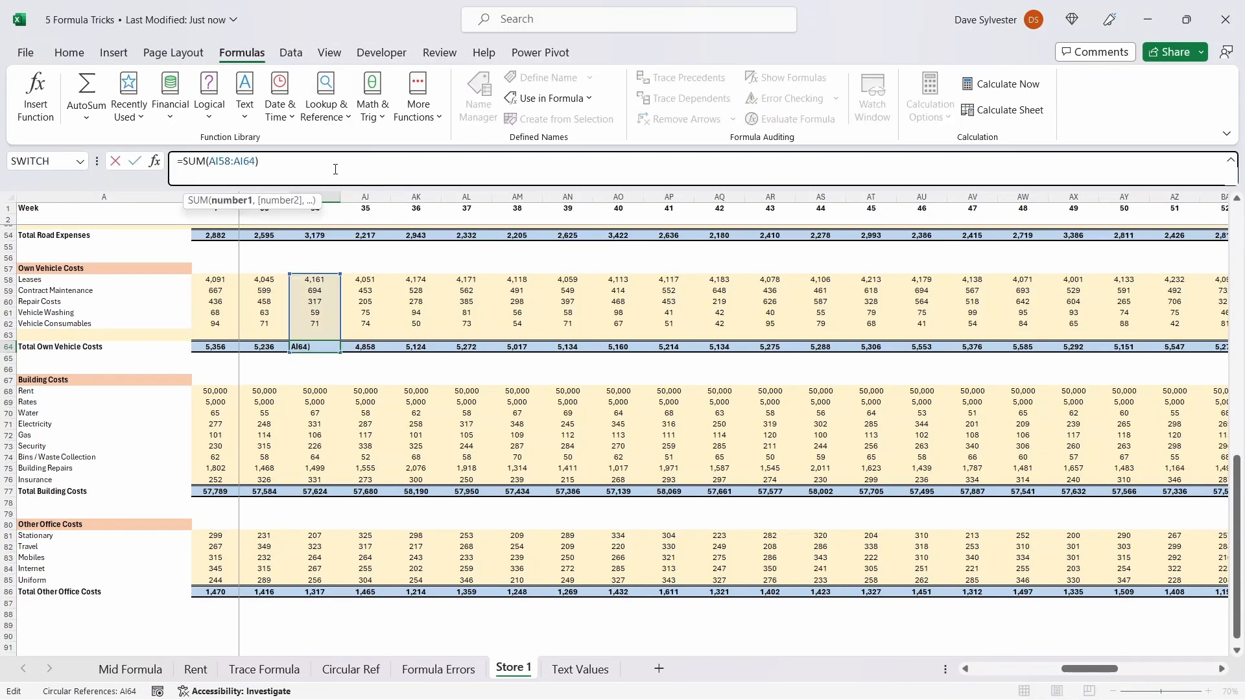
key("BackSpace")
type("3")
key("ctrl+Return")
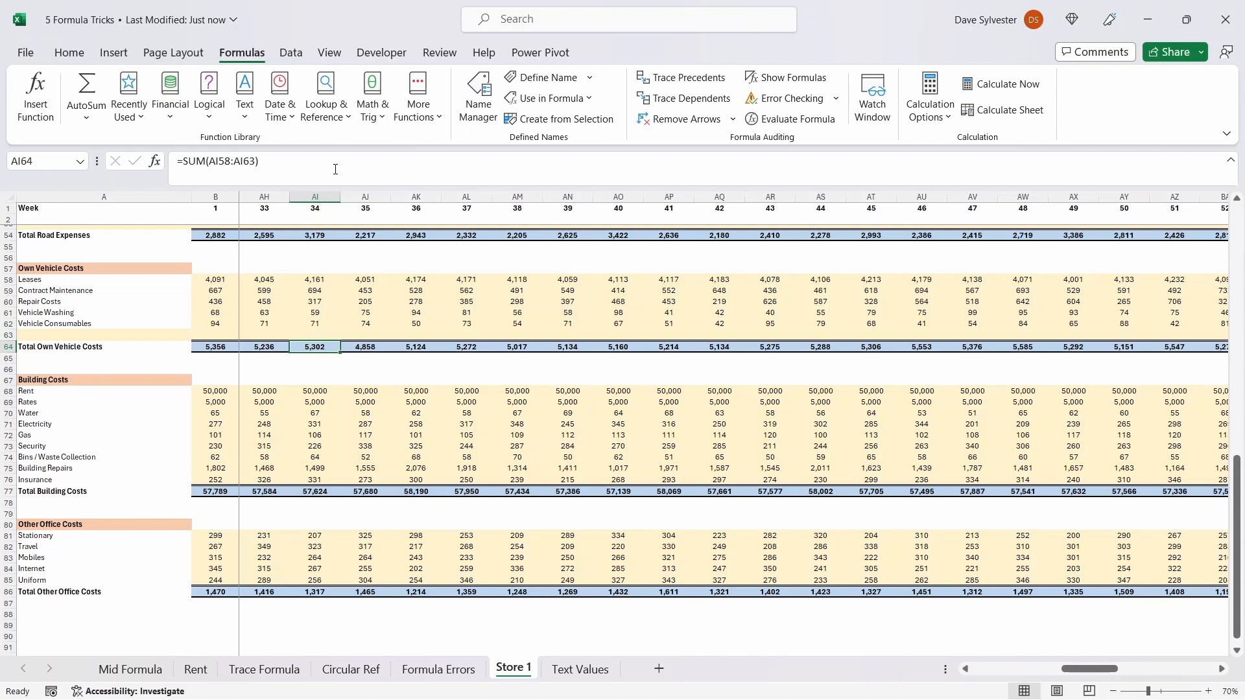
Copy the Store 1 summary formulas in B4:B10 of Formula Errors into the Store 2 column starting at C4.
left_click(438, 669)
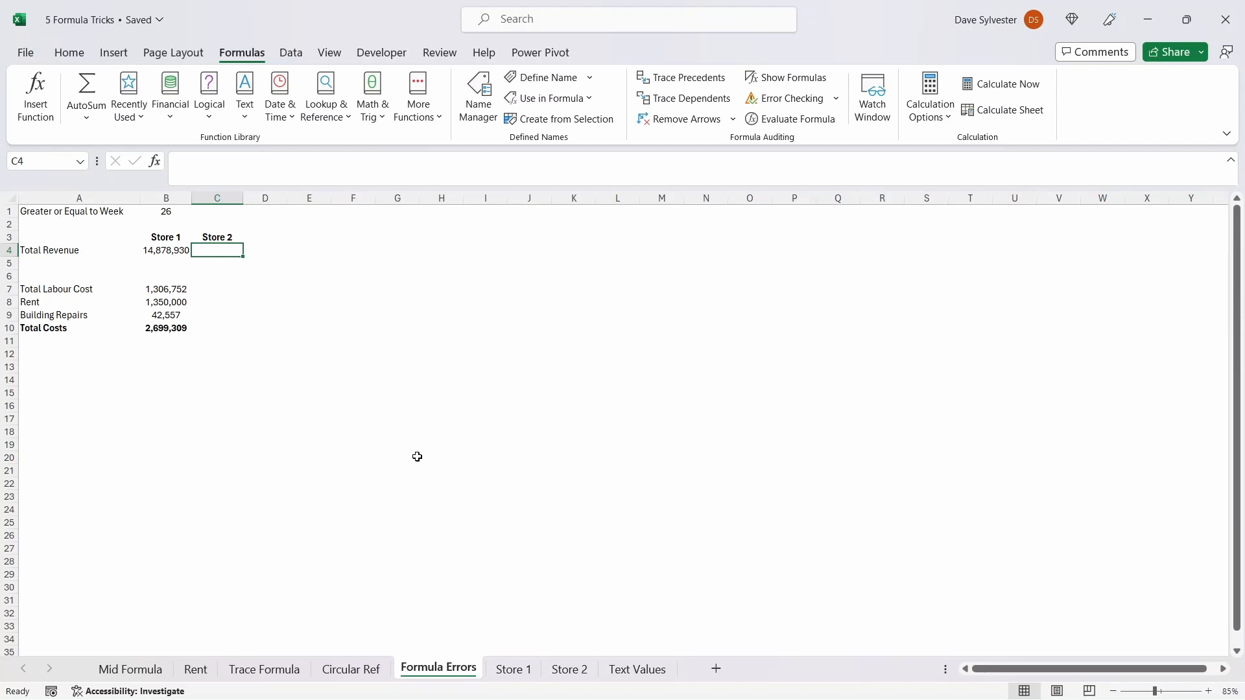
left_click_drag(176, 252, 185, 326)
key("ctrl+c")
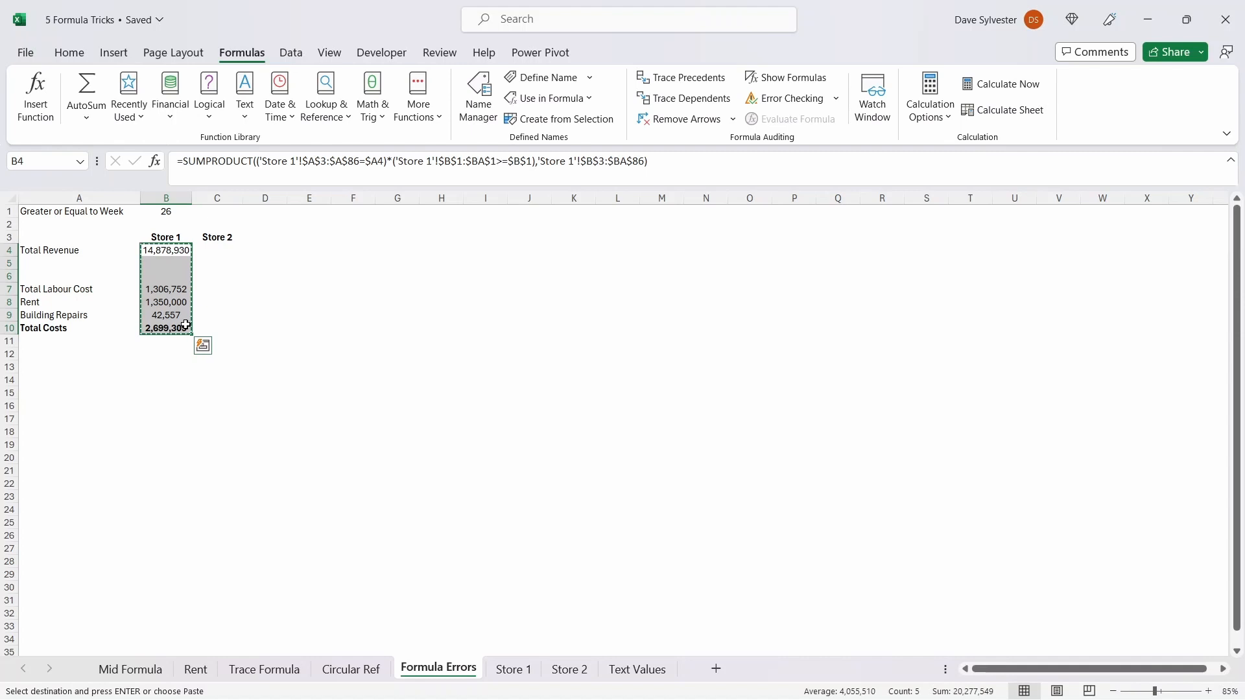
key("Right")
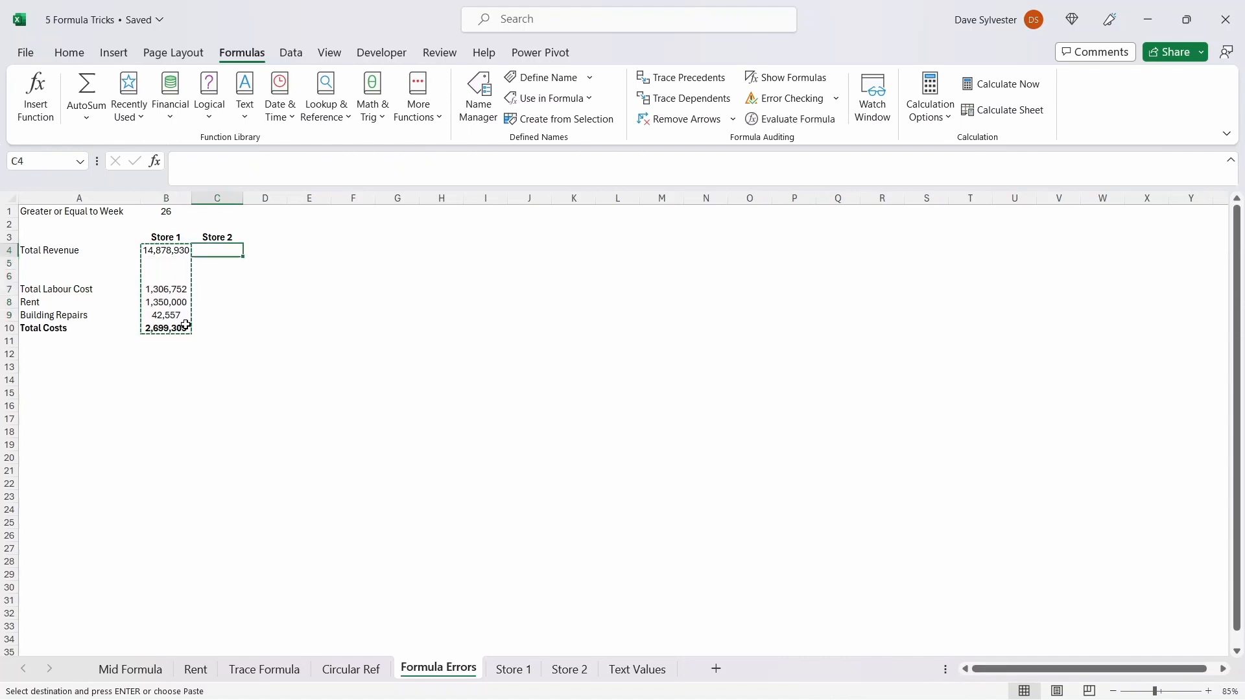
key("ctrl+v")
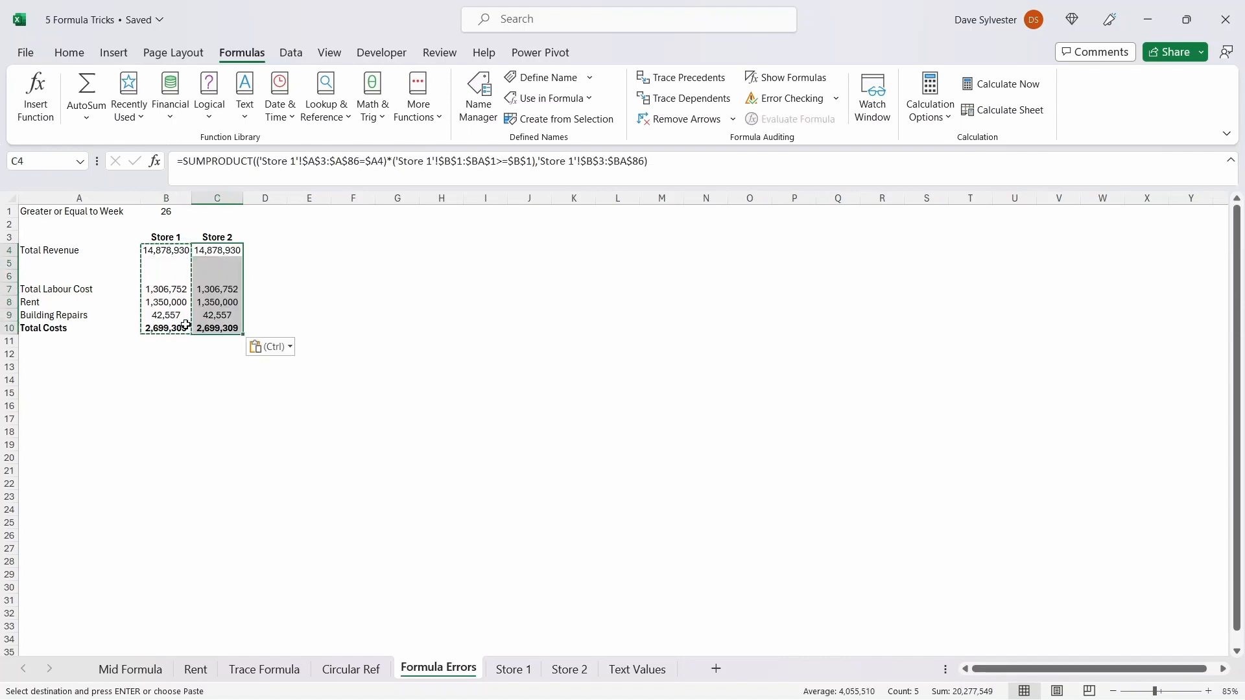
Replace all occurrences of "Store 1" with "Store 2" in the formulas in C4:C10.
key("ctrl+h")
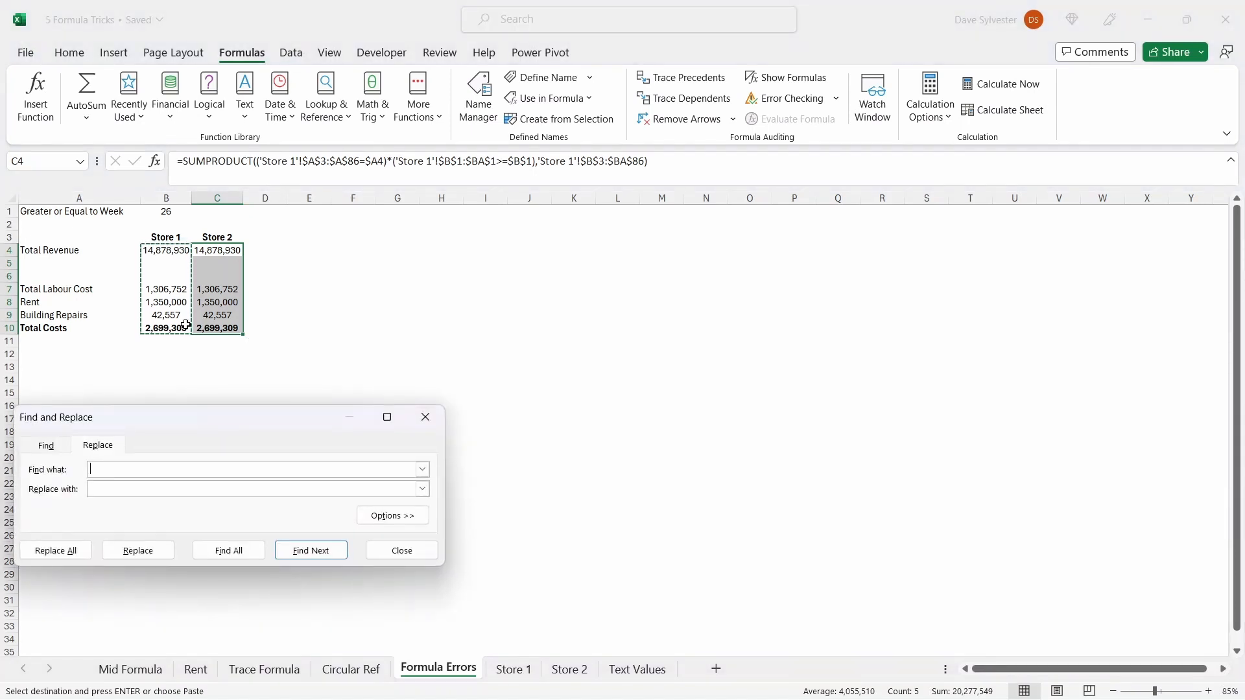
type("Store 1Store 2")
left_click(70, 551)
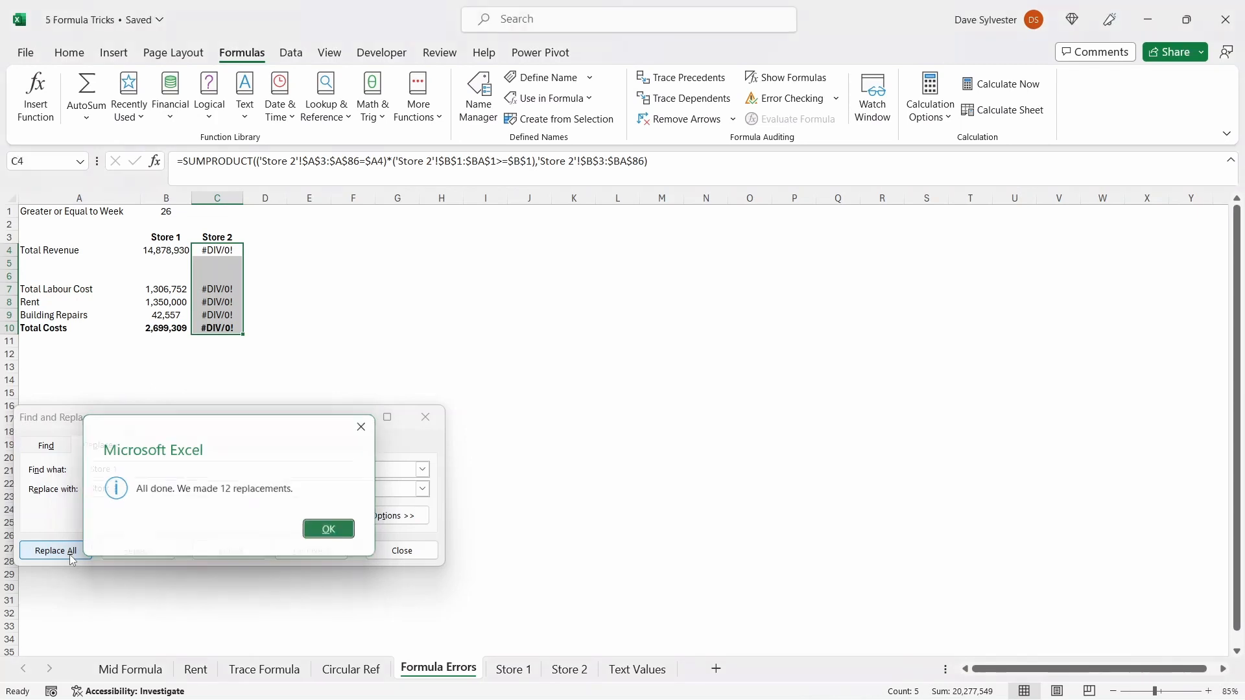
key("Return")
left_click(387, 556)
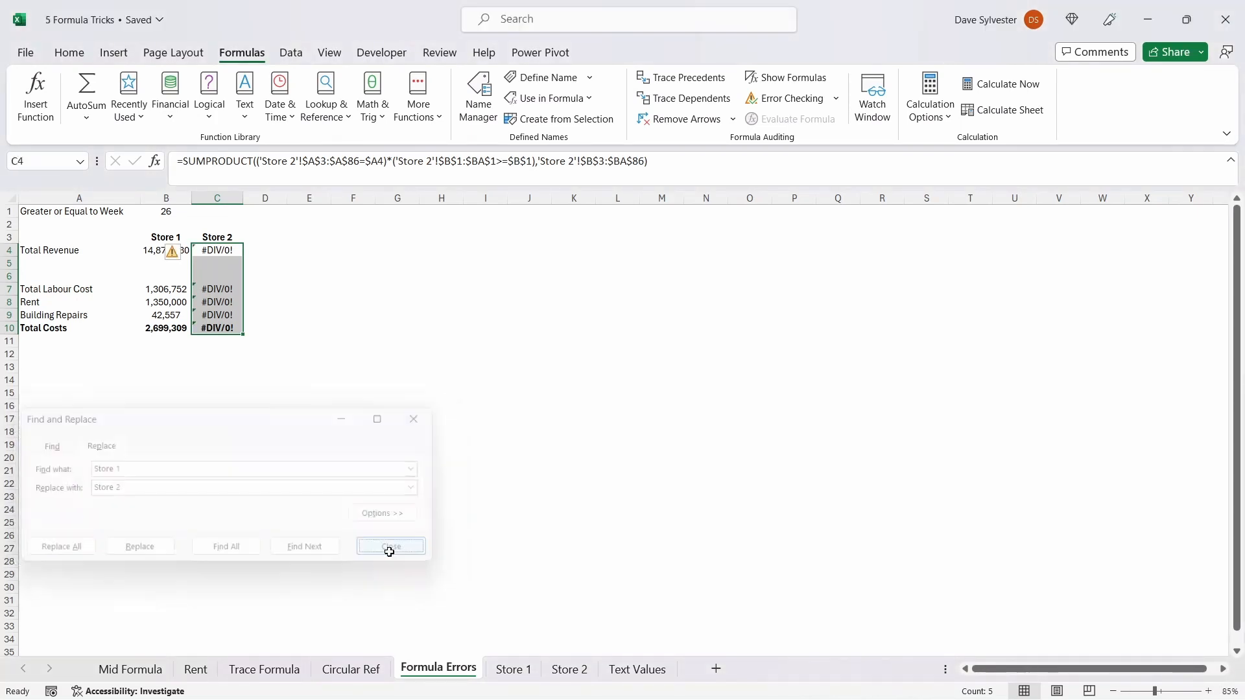
Check the Store 2 summary formula in C4 and look through the Store 2 sheet for the source of the #DIV/0! errors.
left_click(217, 251)
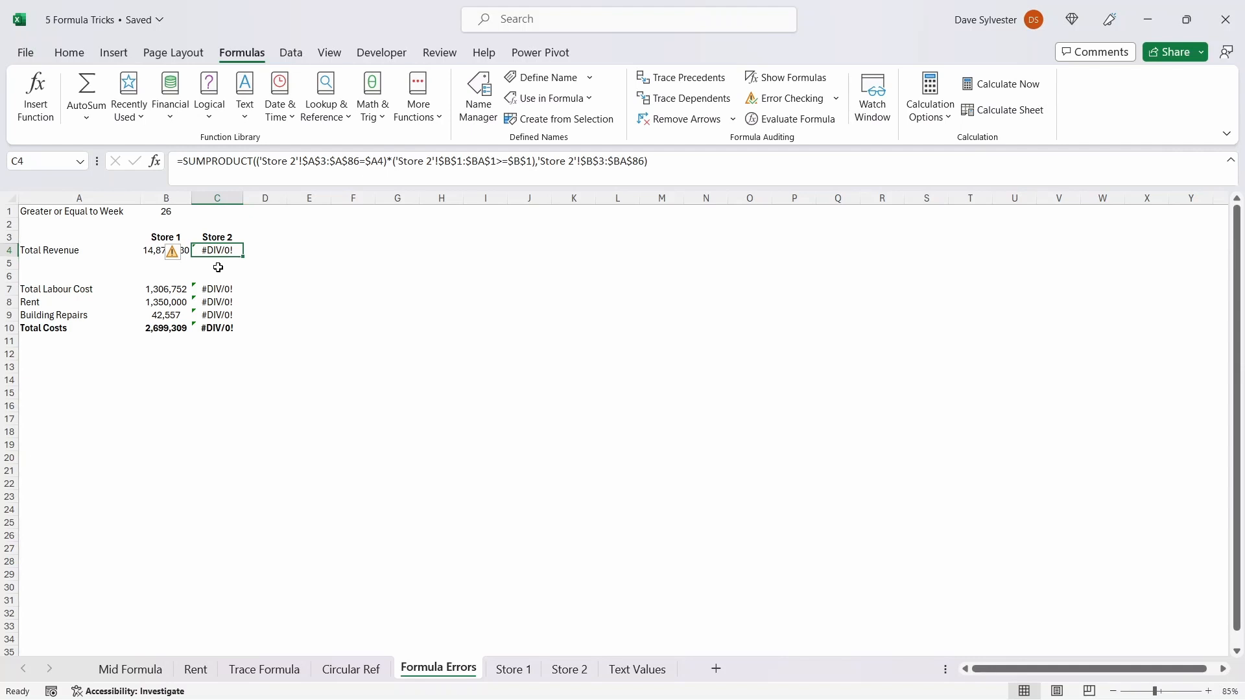
left_click(569, 677)
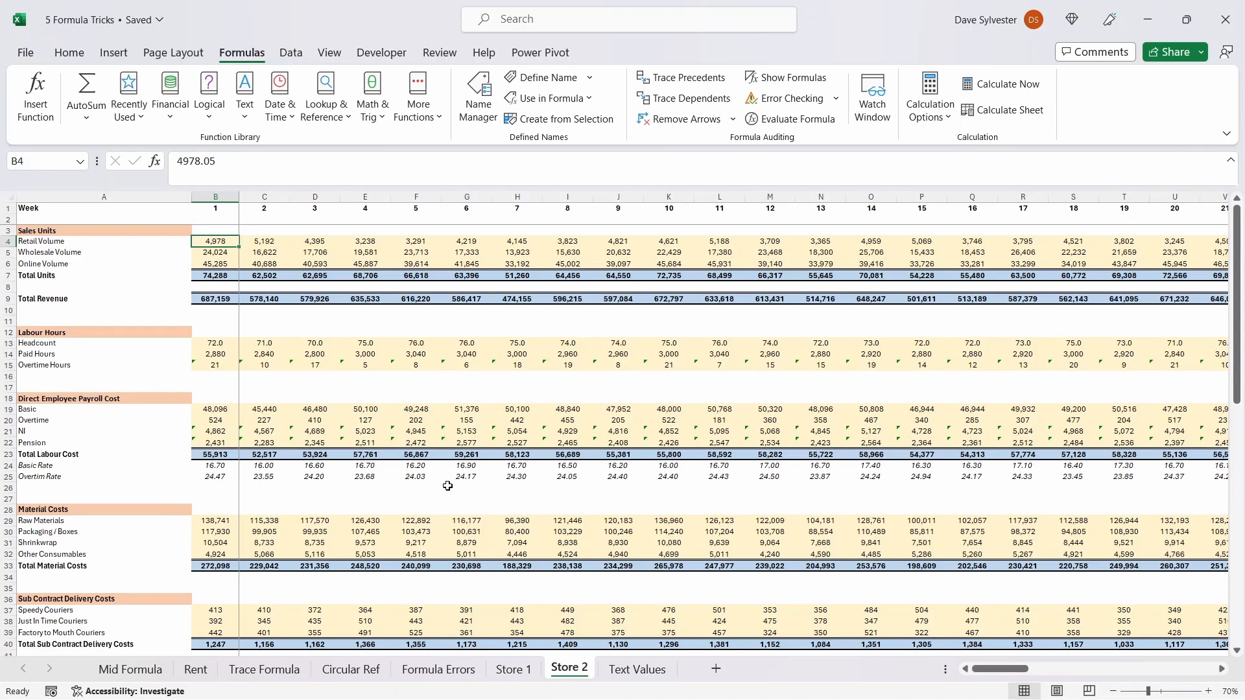
scroll(448, 485, "down", 15)
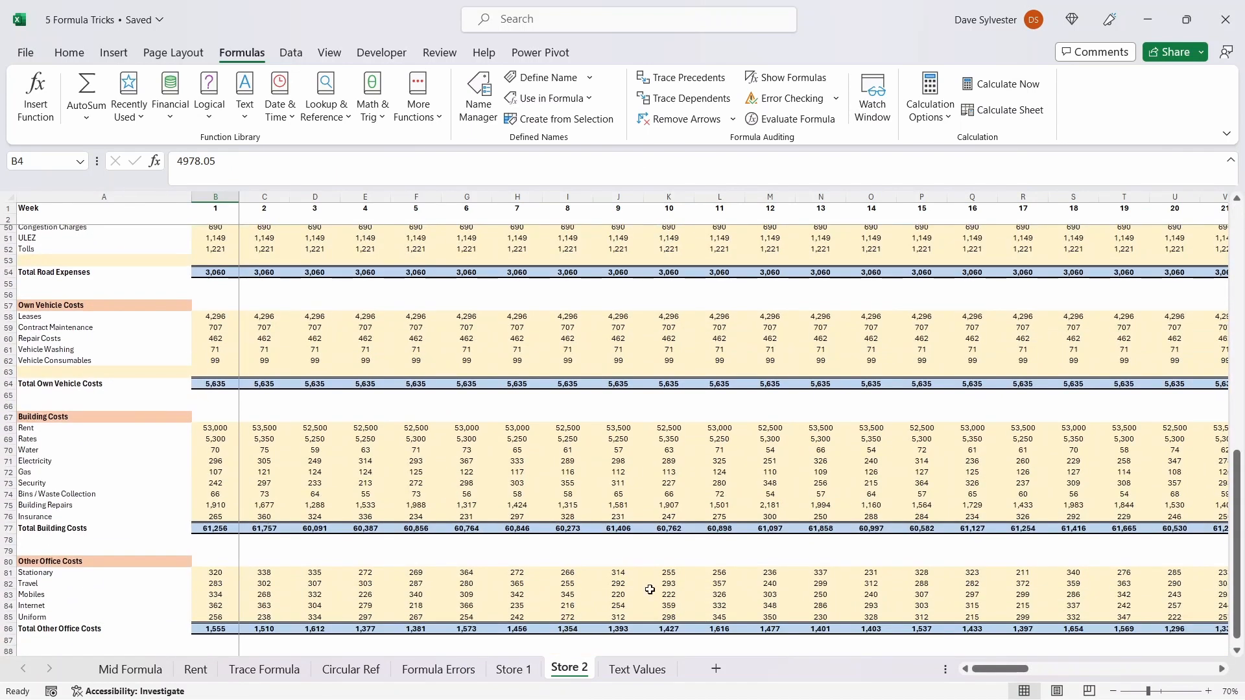
mouse_move(998, 669)
left_mouse_down()
mouse_move(1088, 673)
mouse_move(1006, 672)
left_mouse_up()
scroll(394, 412, "up", 8)
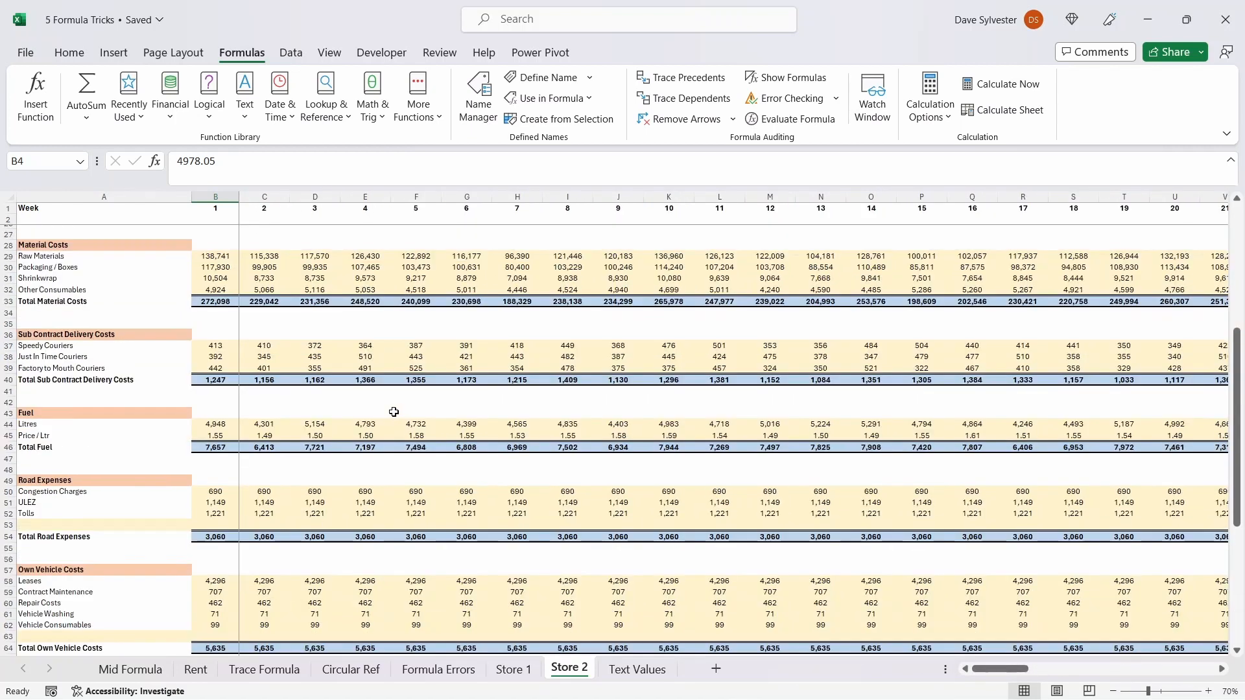
scroll(393, 412, "up", 8)
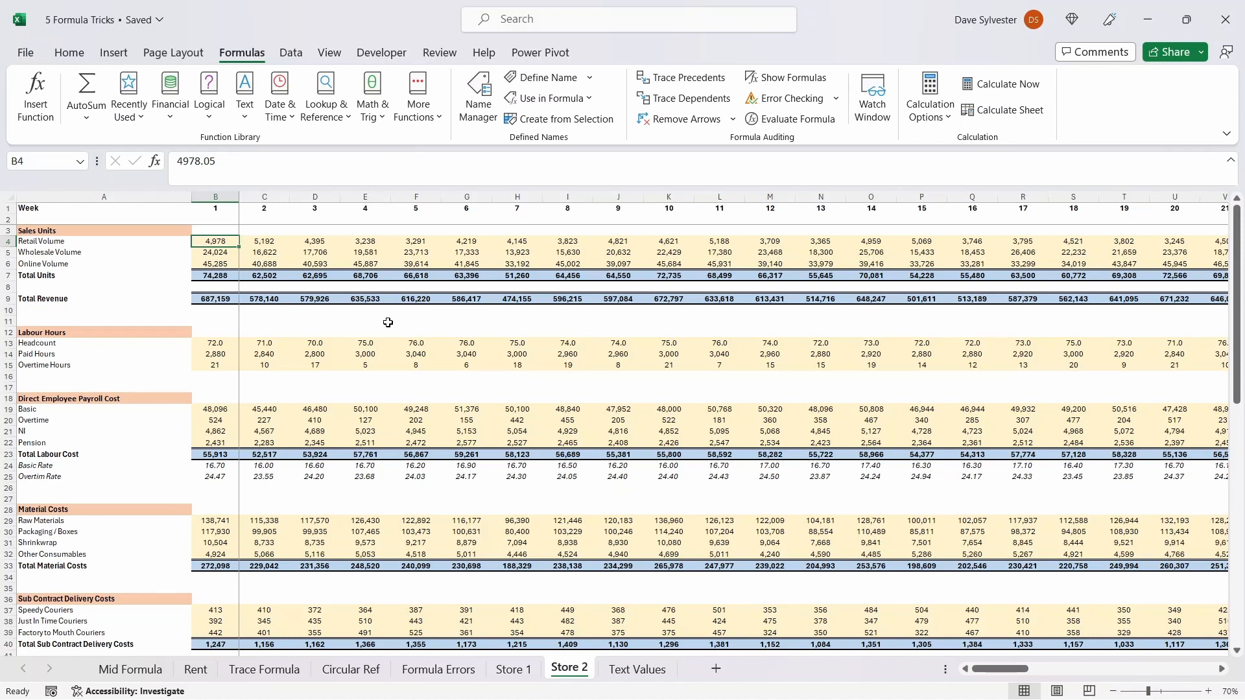
Select the error-returning formula cells on the Store 2 sheet using Go To Special with Formulas limited to Errors.
key("F5")
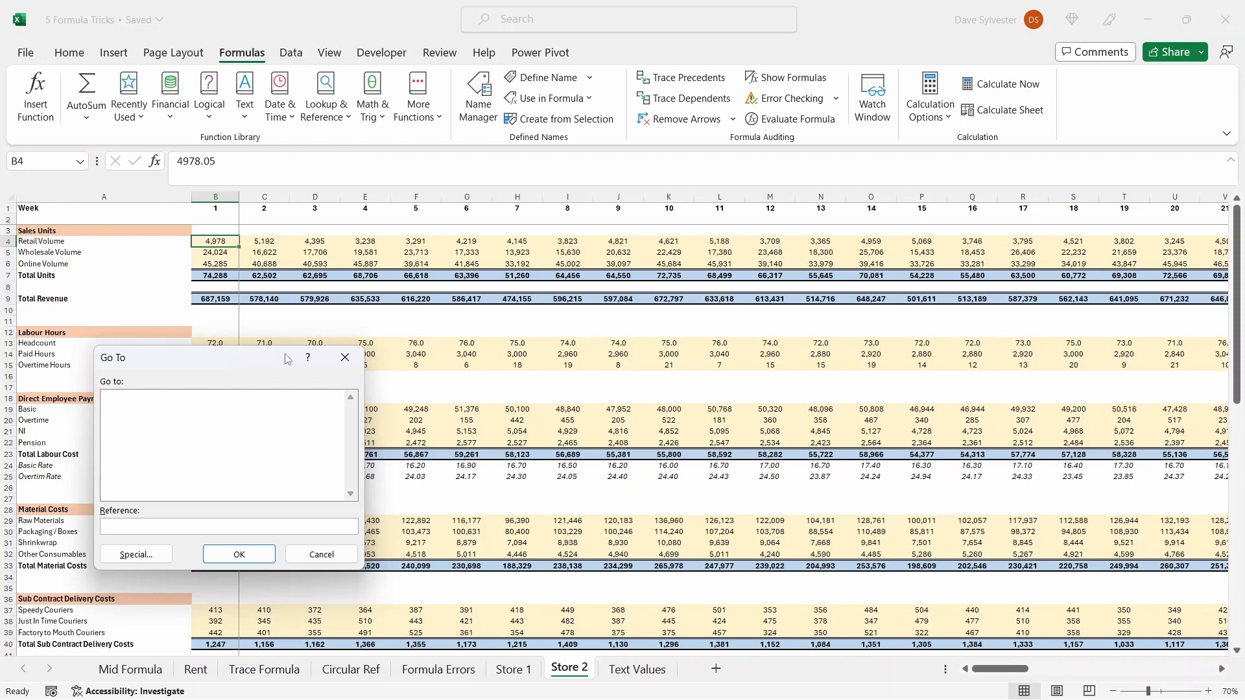
left_click(156, 557)
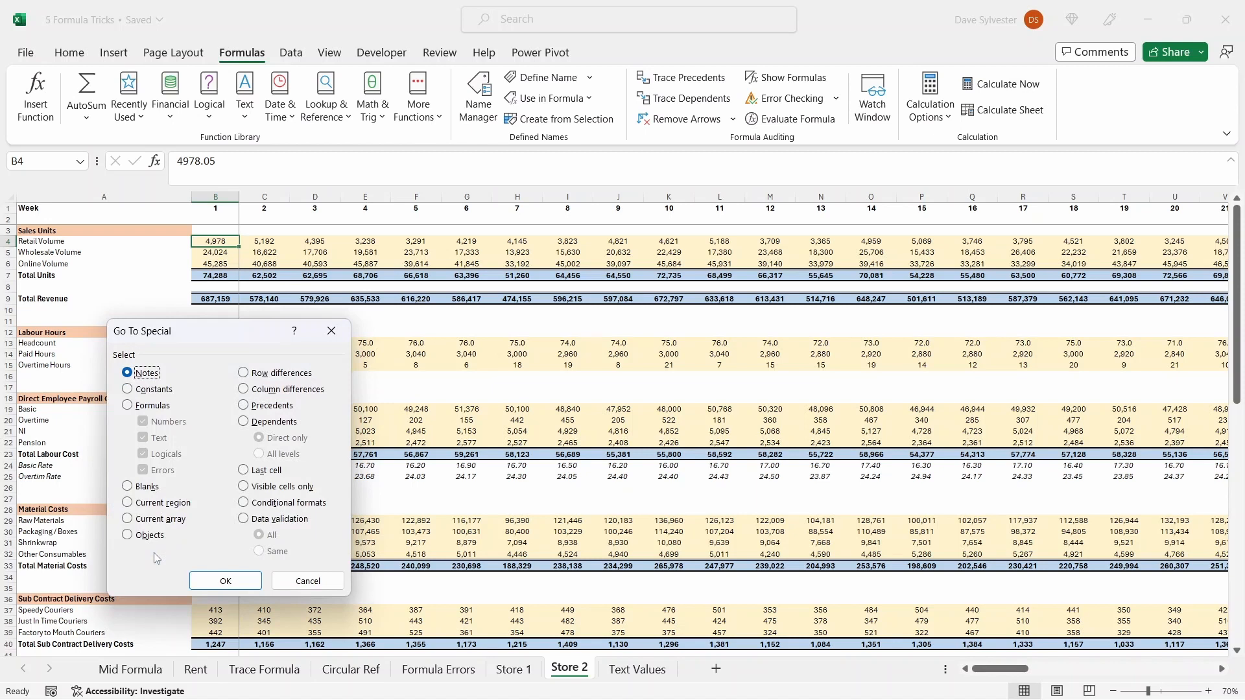
left_click(143, 407)
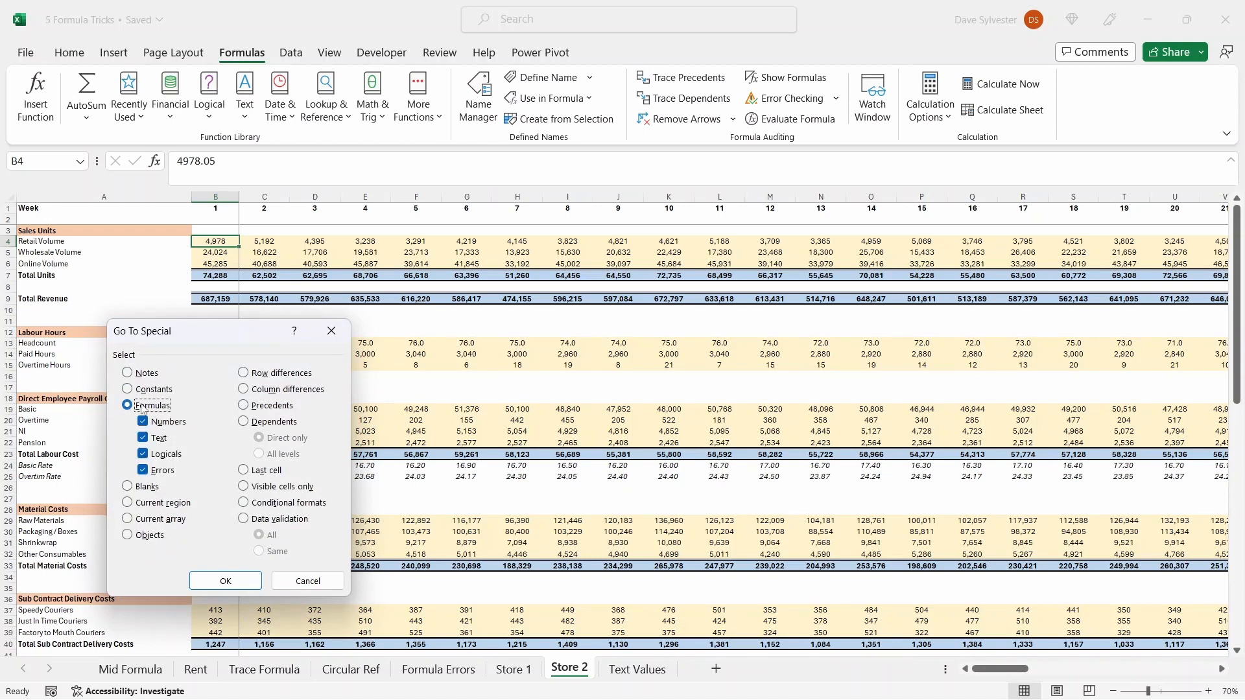
left_click(170, 423)
left_click(162, 439)
left_click(166, 454)
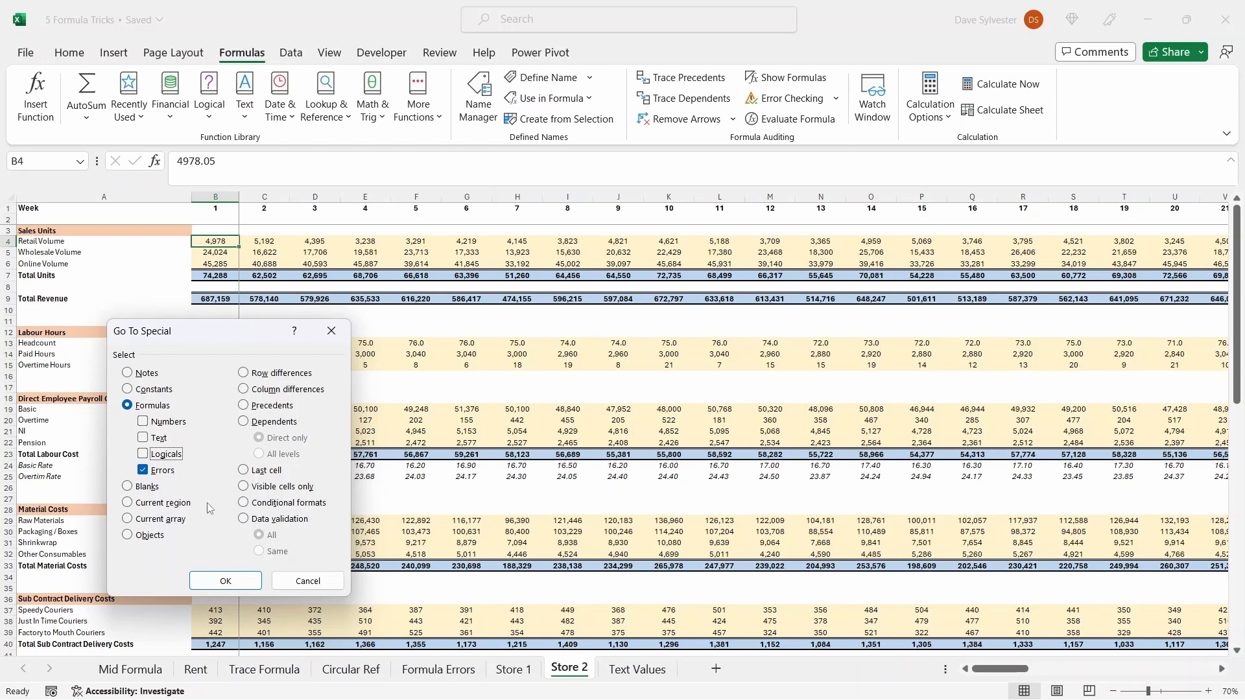
left_click(232, 581)
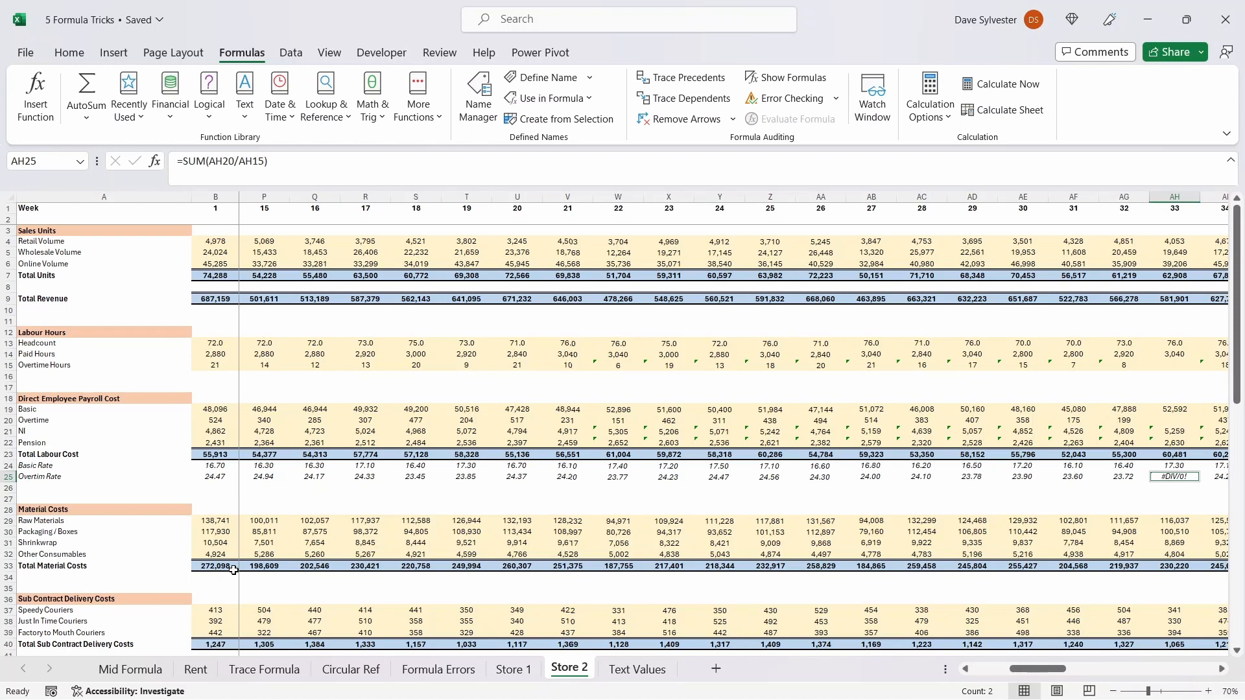
Fill the selected error cells in the Store 2 sheet's overtime rate row with purple.
left_click(69, 52)
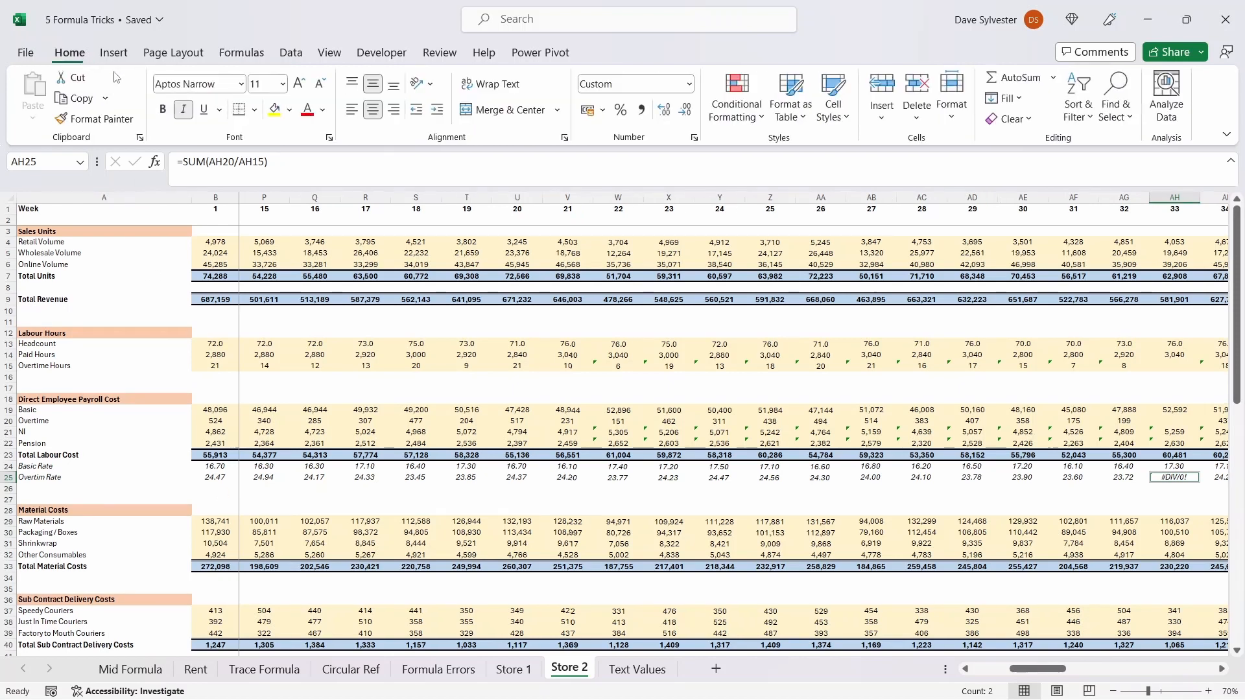
left_click(289, 109)
left_click(383, 258)
left_click_drag(1039, 675, 1084, 674)
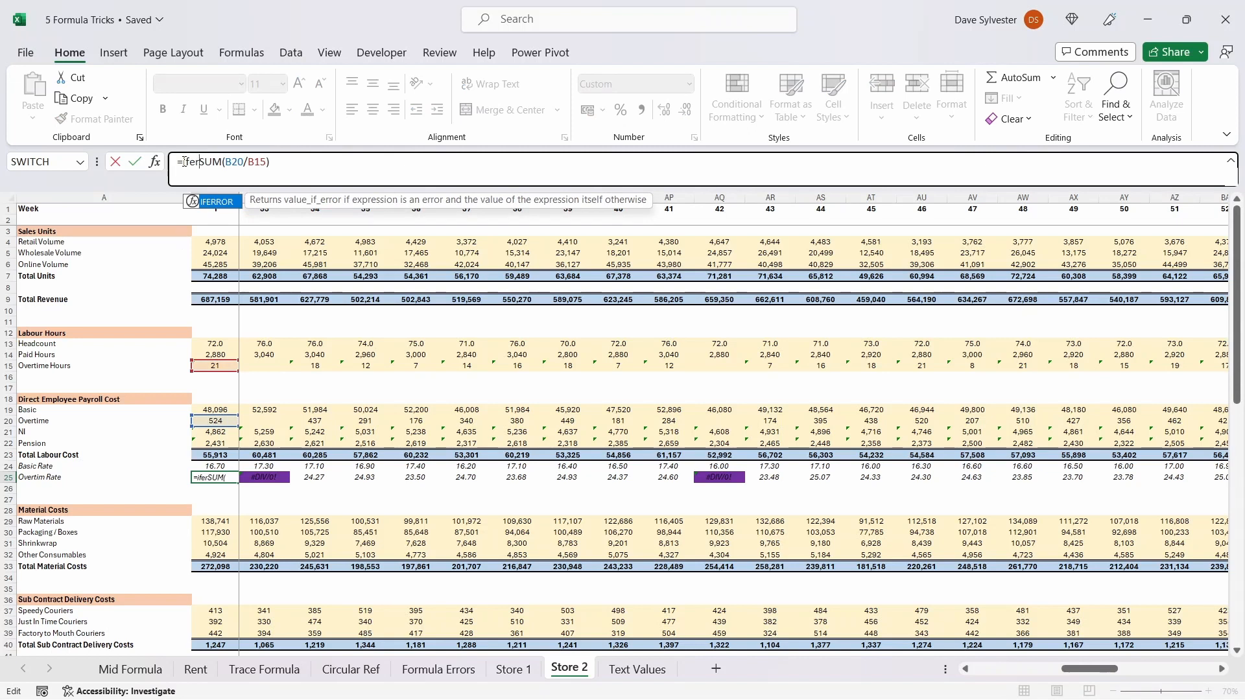
Change the week 1 overtime rate formula in B25 of Store 2 to =IFERROR(SUM(B20/B15),0).
key("Tab")
key("End")
type(",")
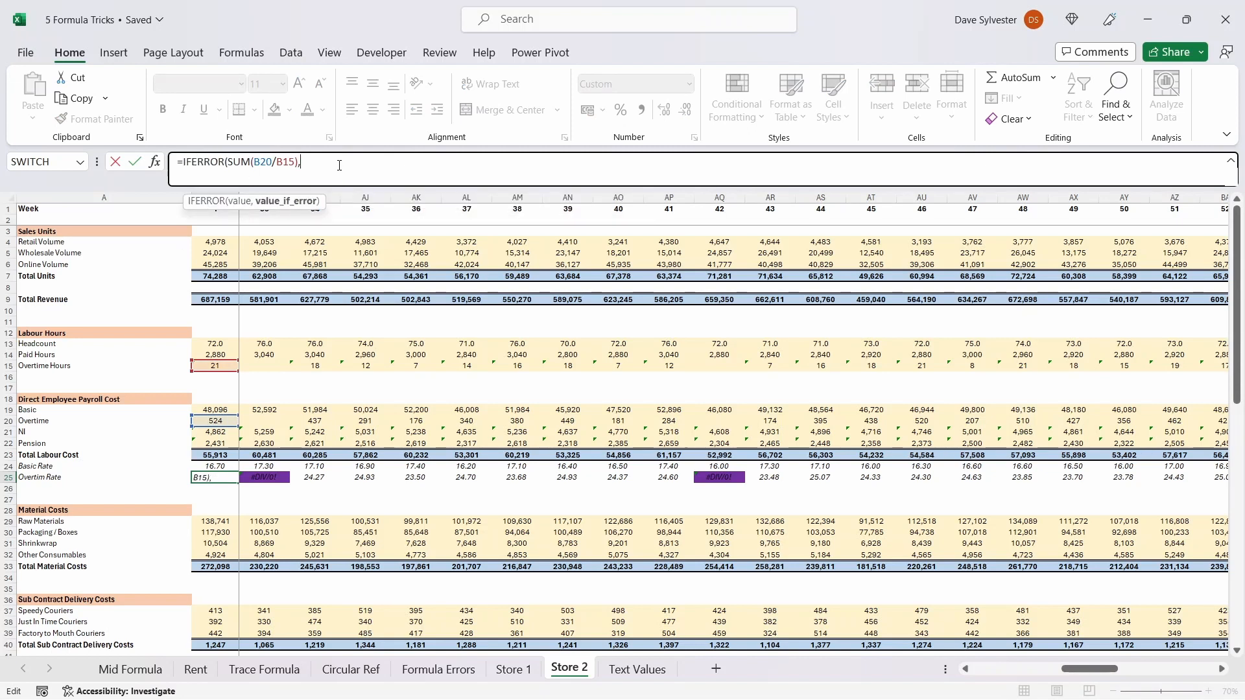
type("0)")
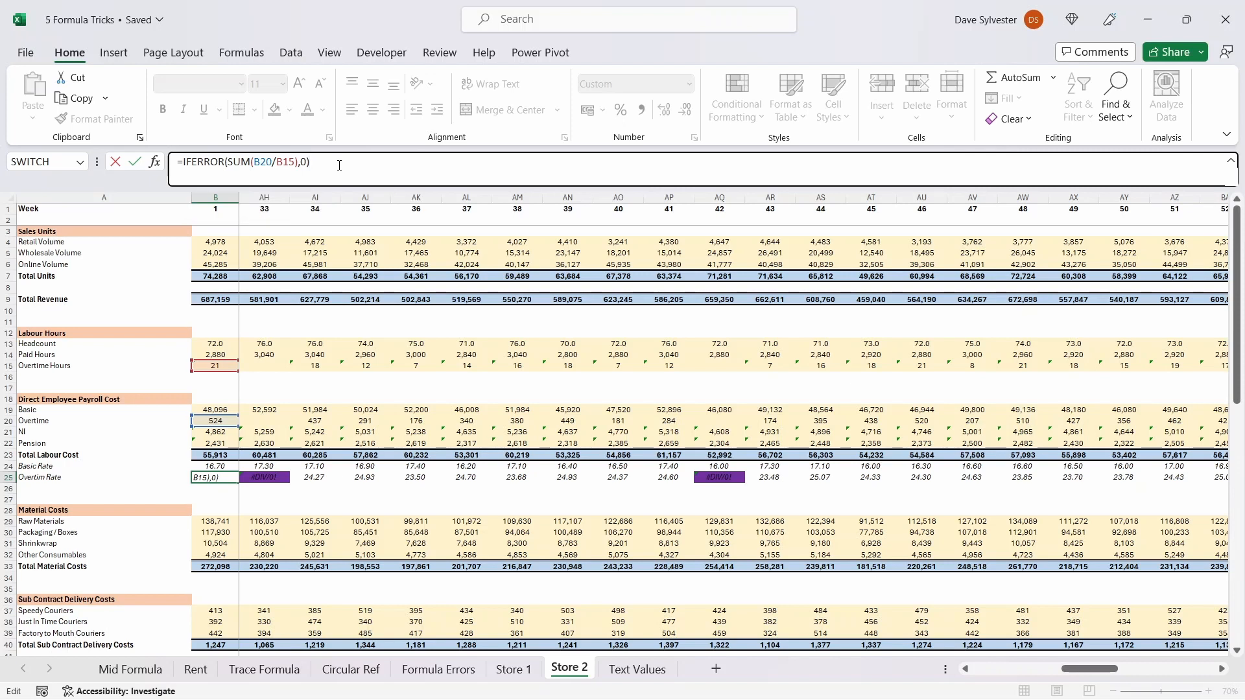
key("ctrl+Return")
Copy the B25 overtime rate formula across row 25 through week 52, then return to the Formula Errors sheet.
key("ctrl+c")
key("ctrl+shift+Right")
key("ctrl+v")
left_click(677, 479)
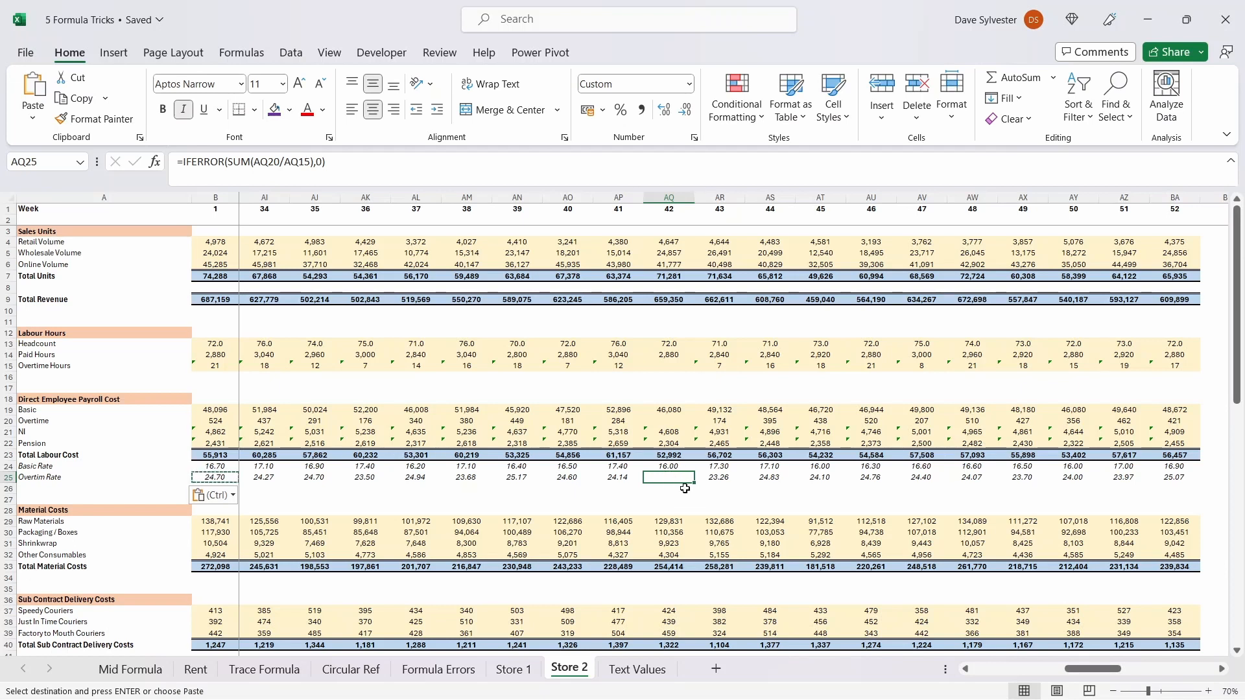
key("Escape")
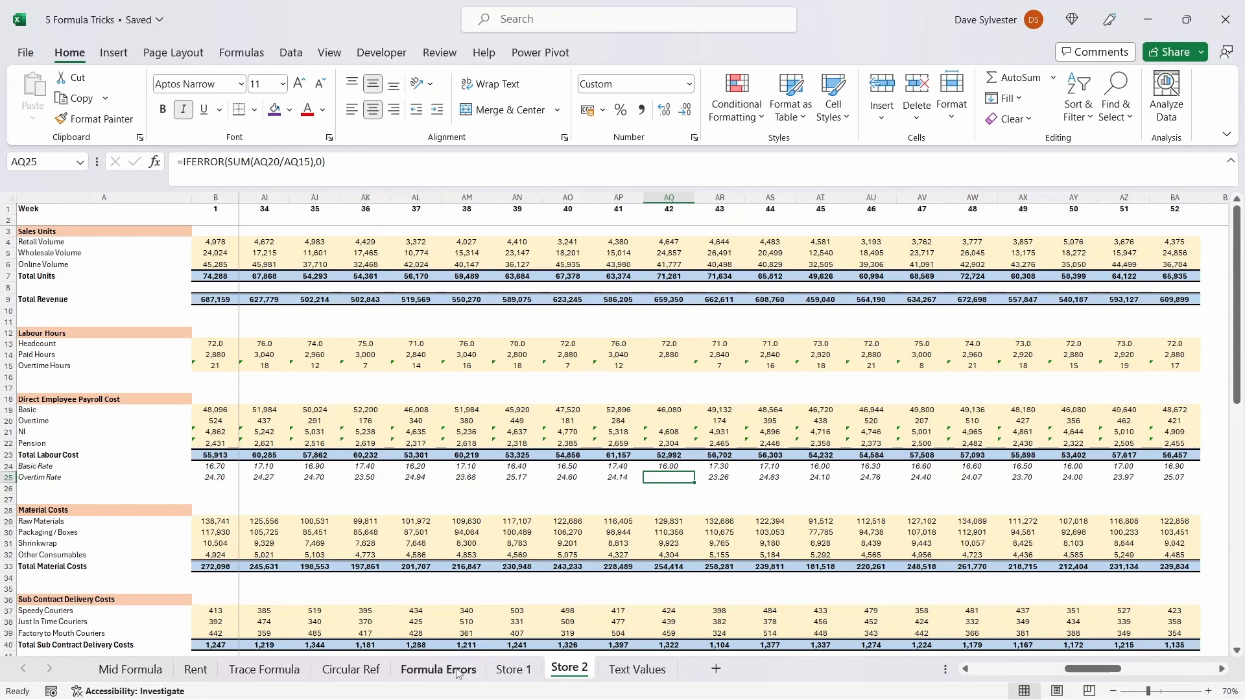
left_click(458, 671)
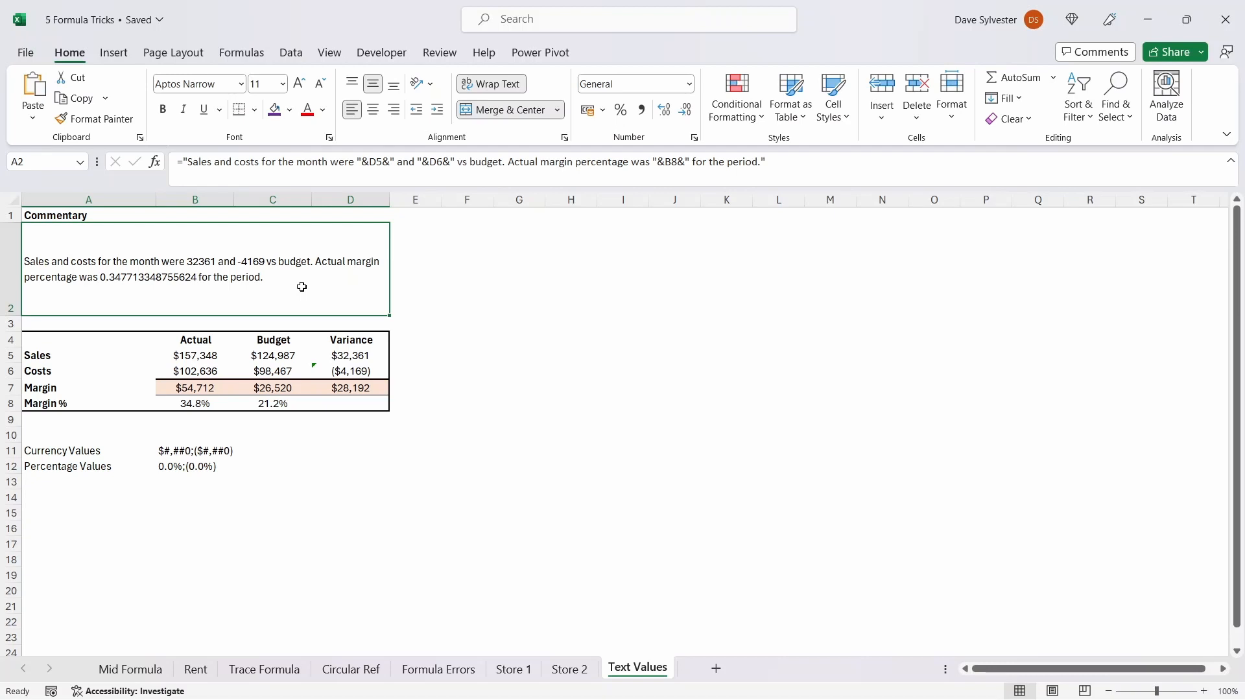
Wrap the D5 sales variance reference in the A2 commentary formula on Text Values as TEXT(D5,B11).
left_click(368, 162)
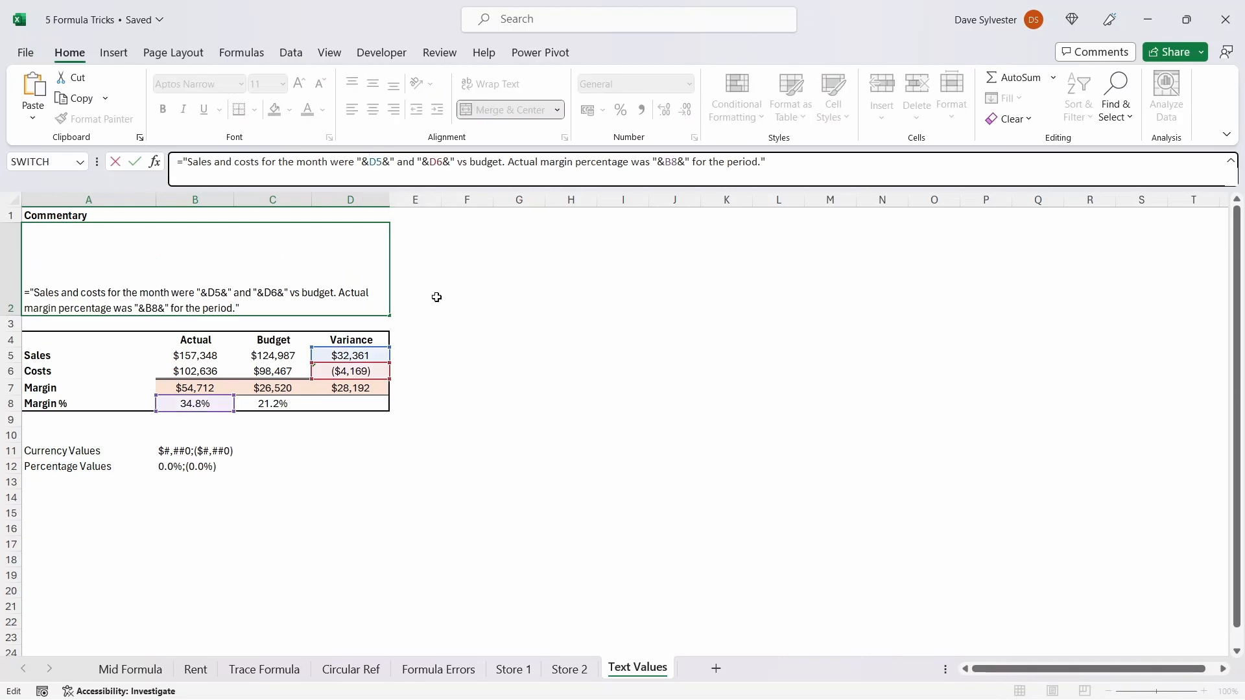
key("Escape")
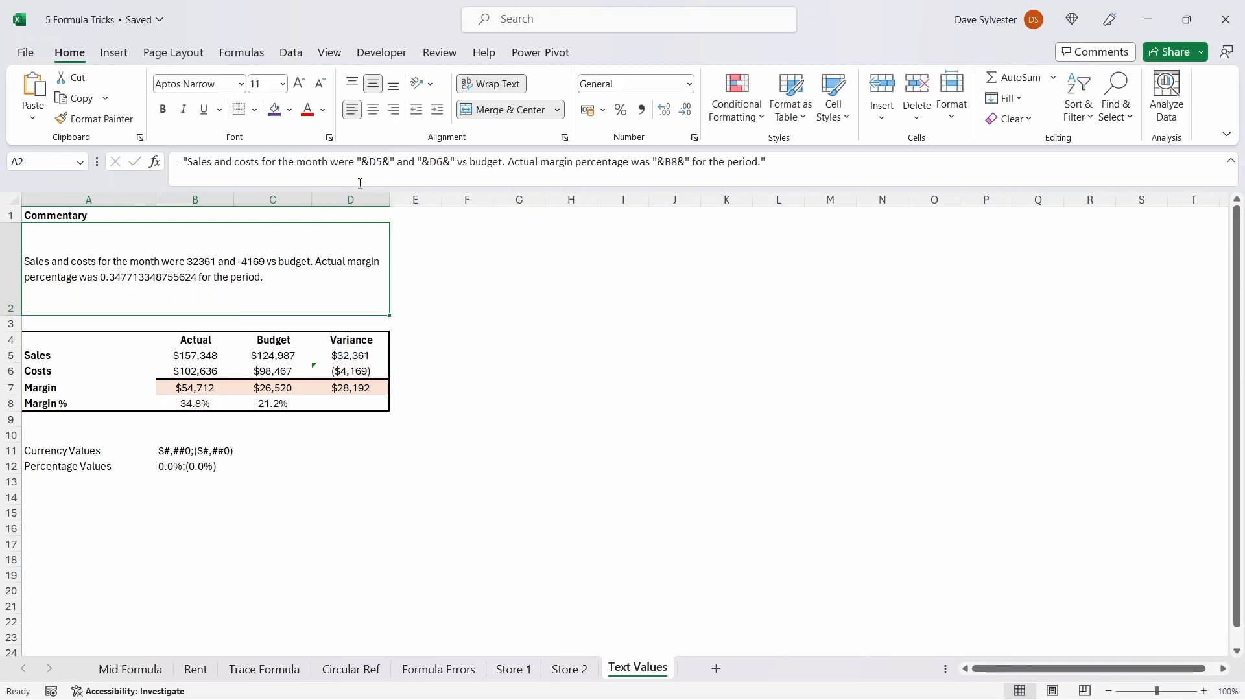
left_click(370, 161)
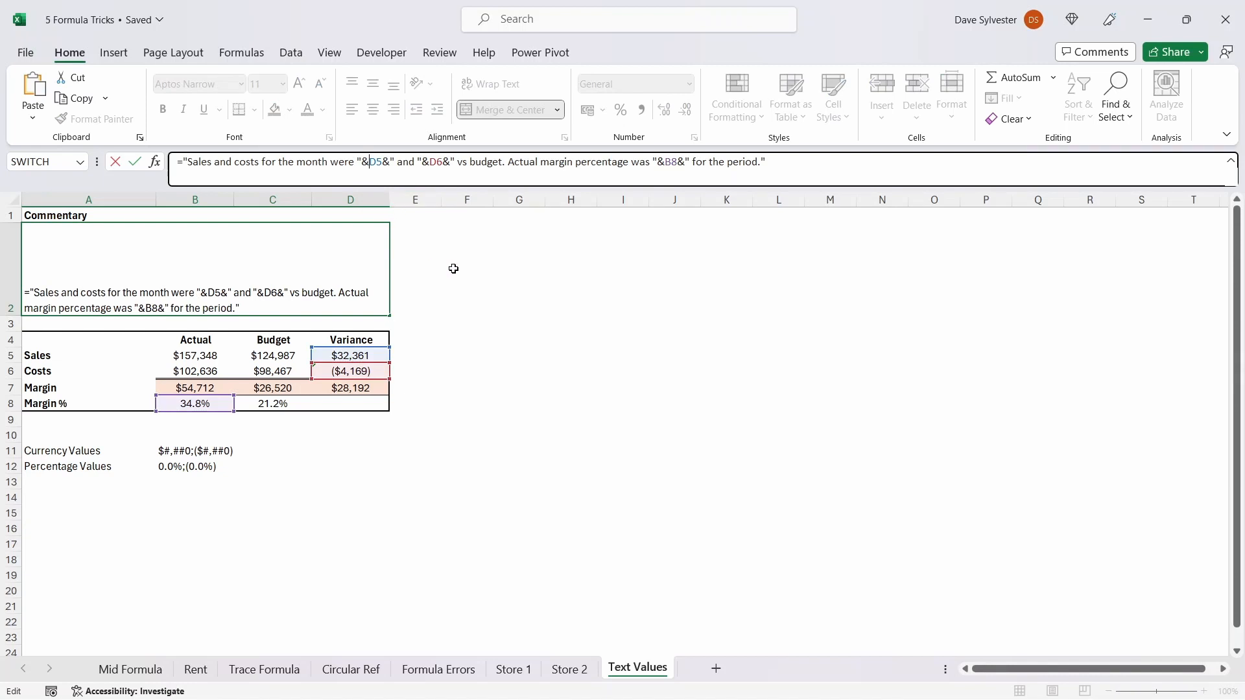
type("TEXT(")
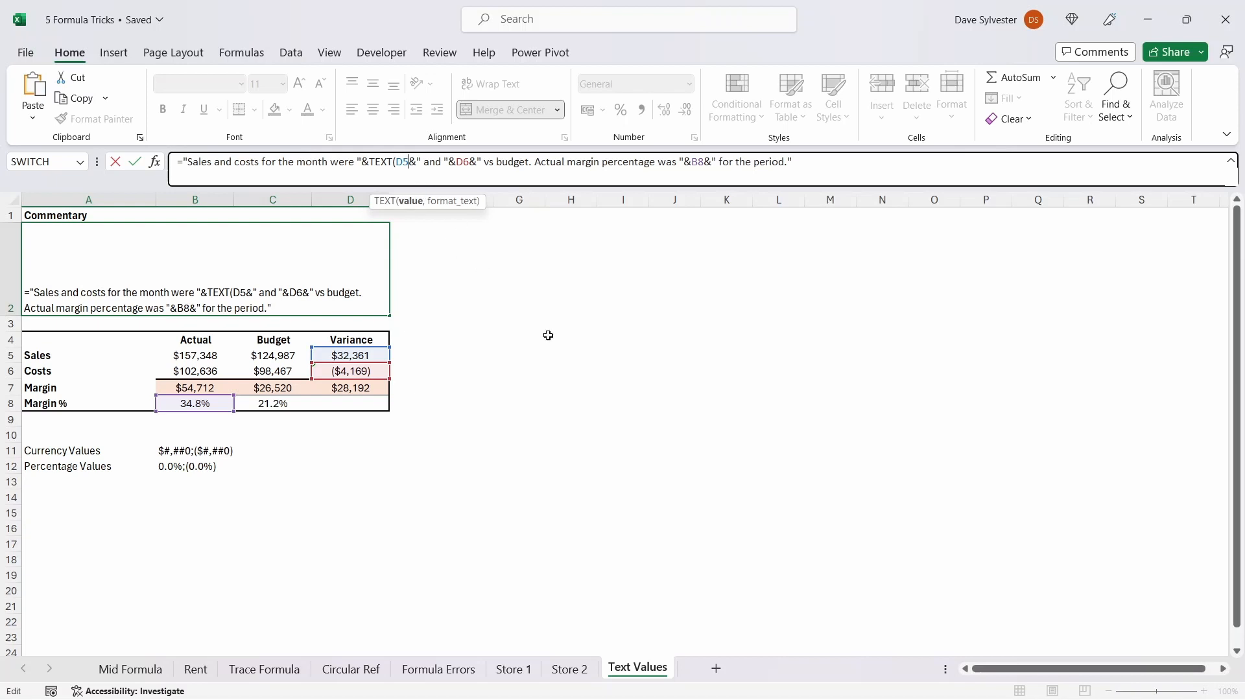
type(",")
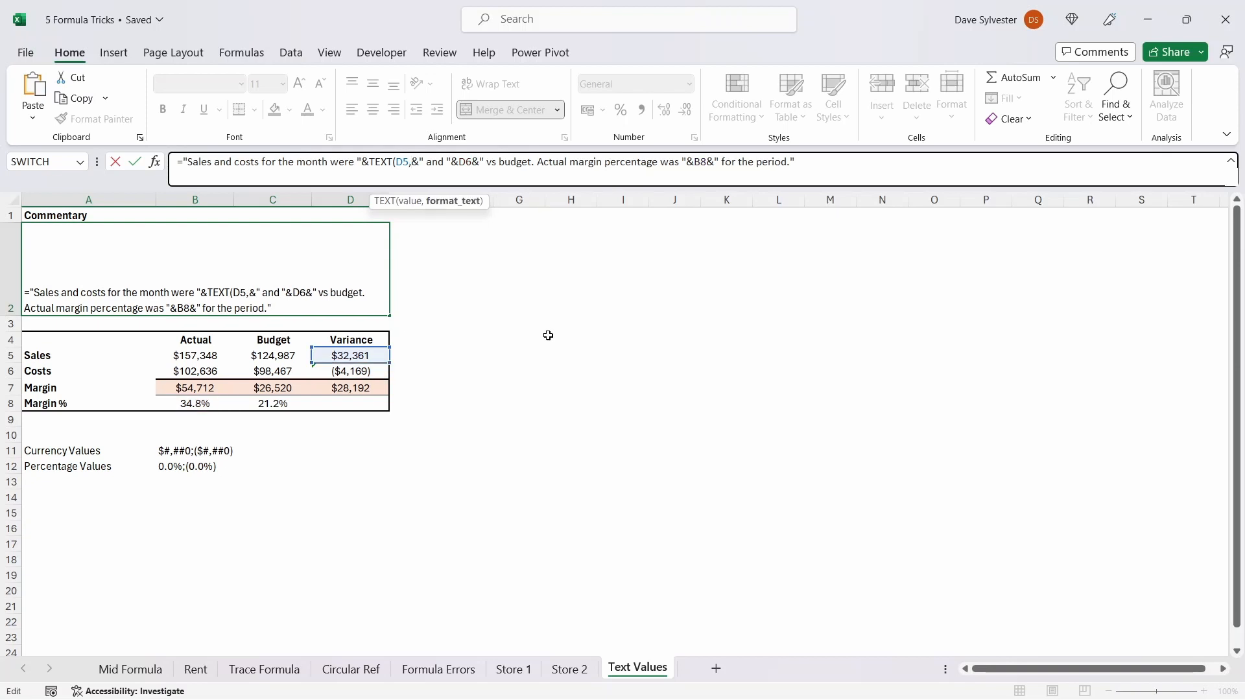
left_click(216, 452)
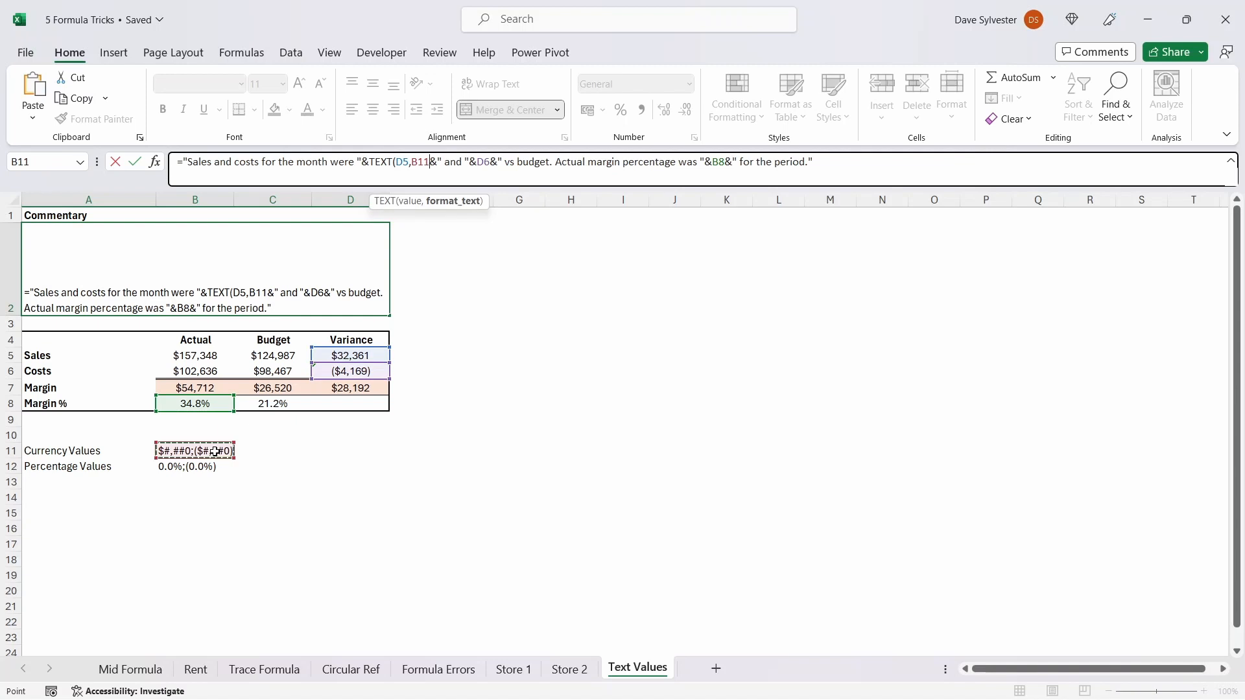
type(")")
Wrap the D6 costs variance reference in the A2 commentary formula as TEXT(D6,B11) and commit the formula.
left_click(483, 161)
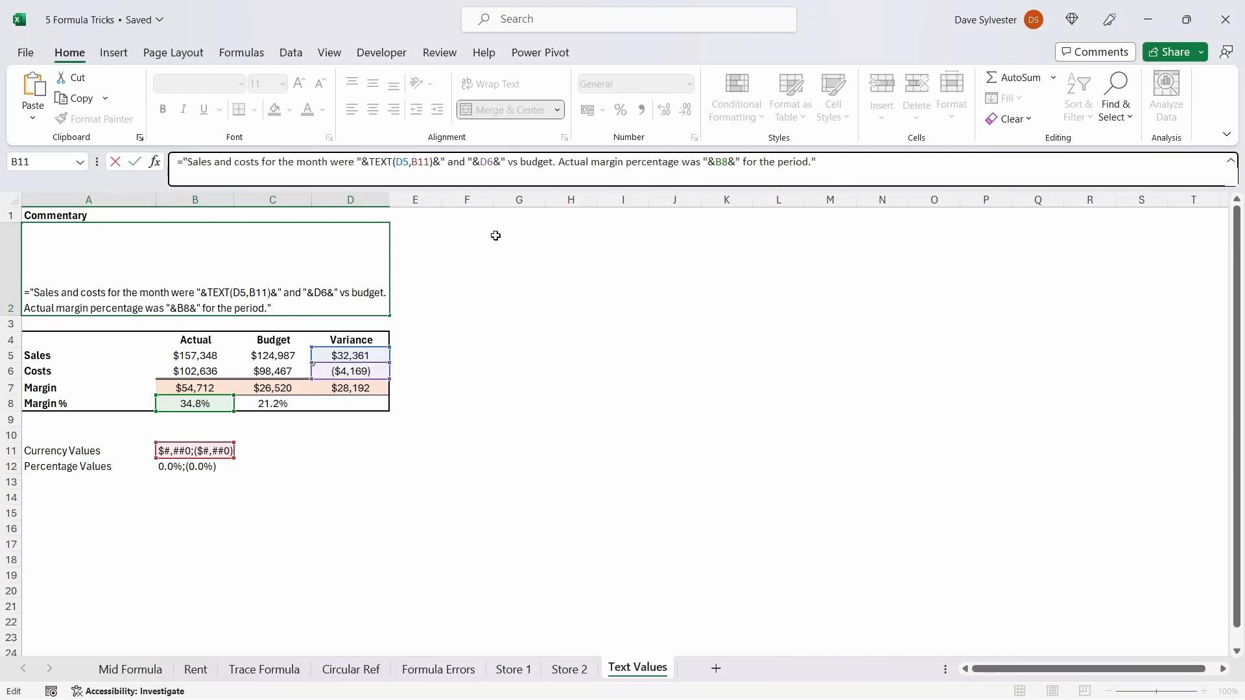
type("text")
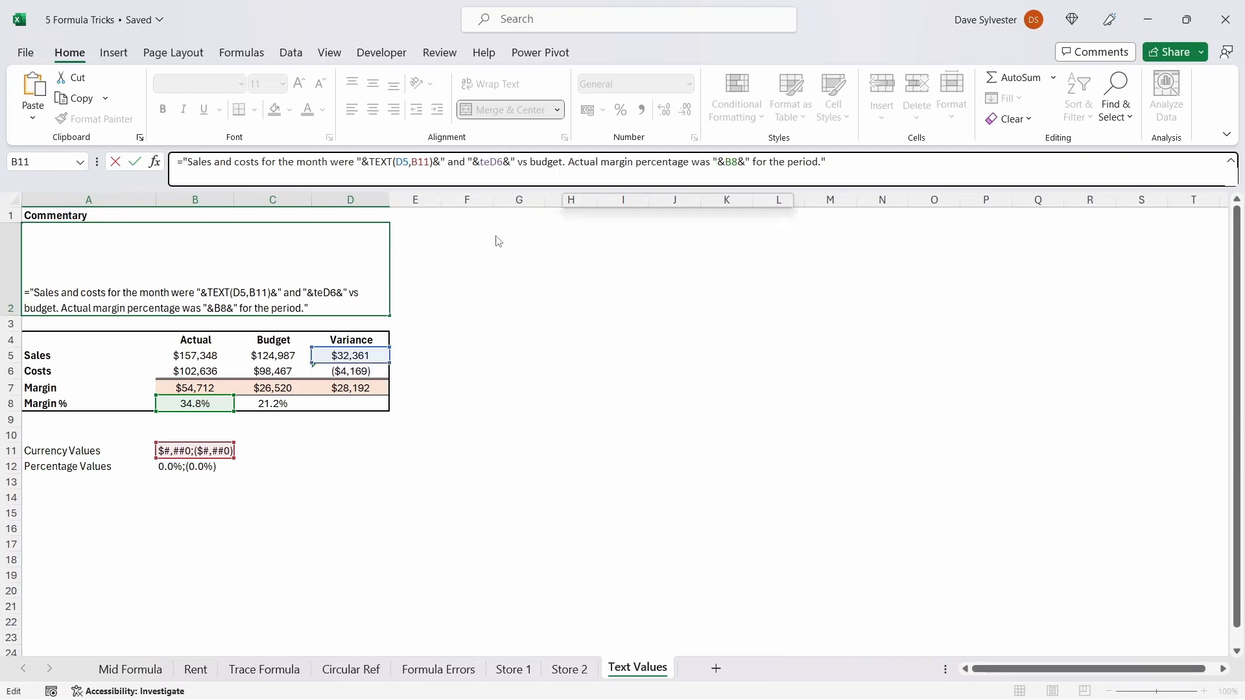
key("Tab")
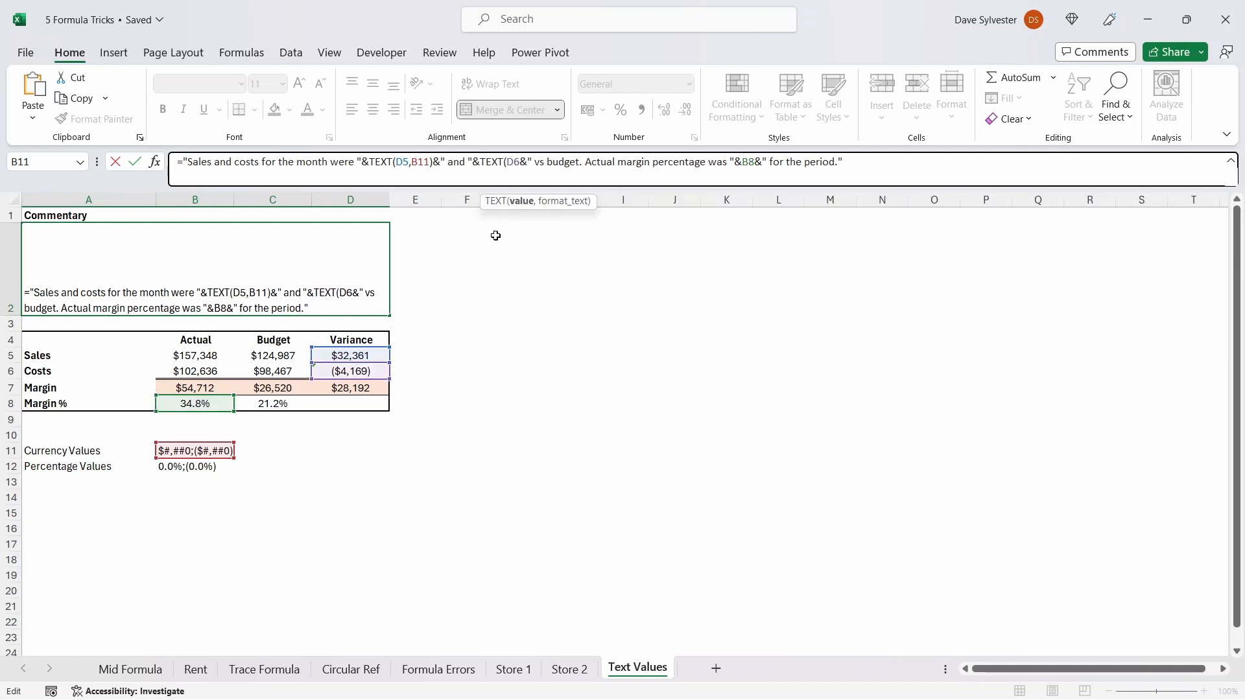
left_click(521, 162)
type(",")
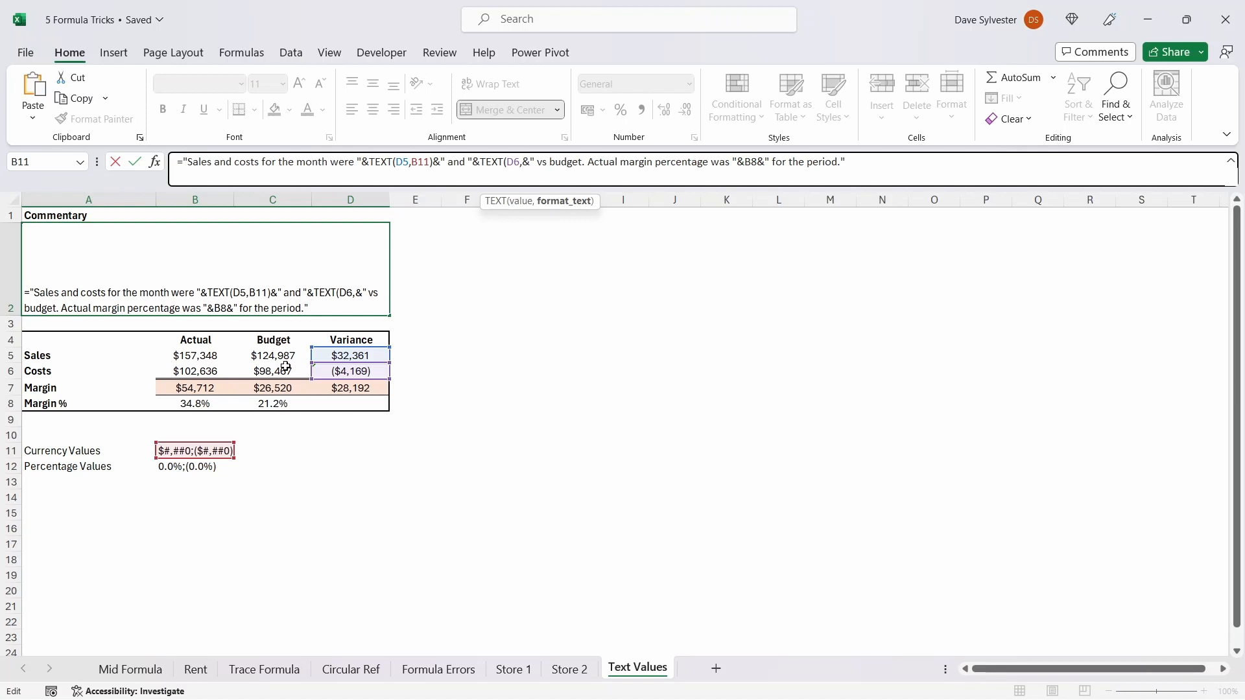
left_click(206, 451)
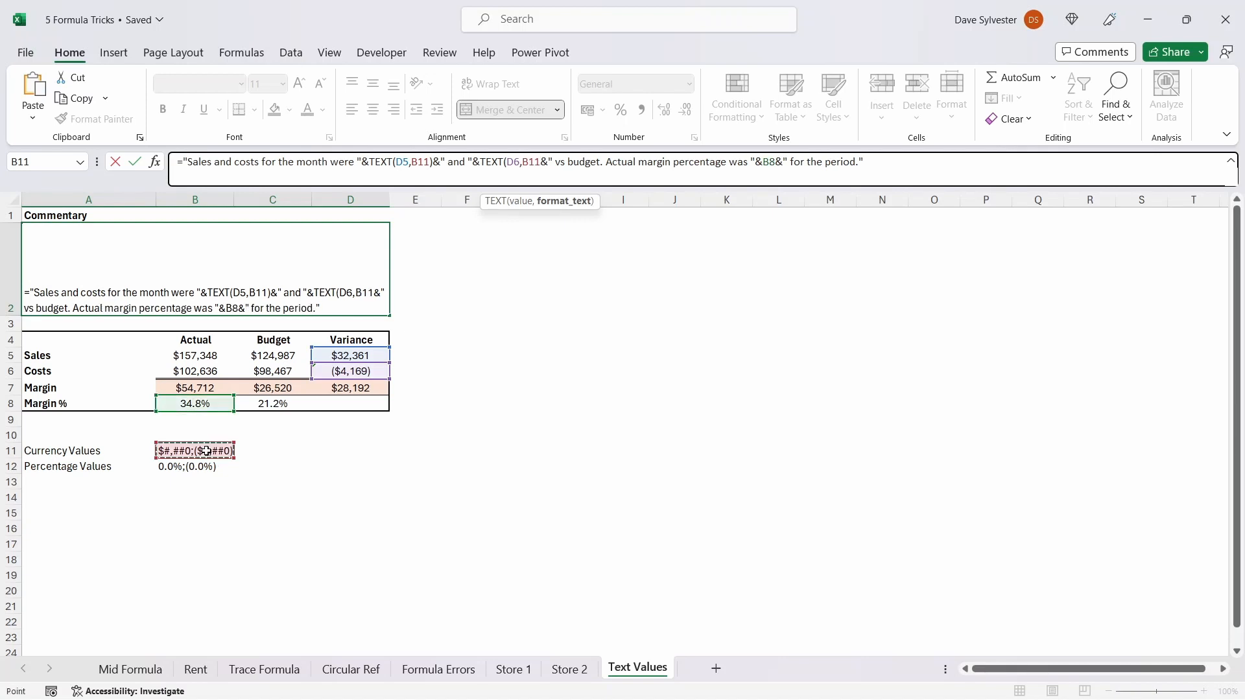
type(")")
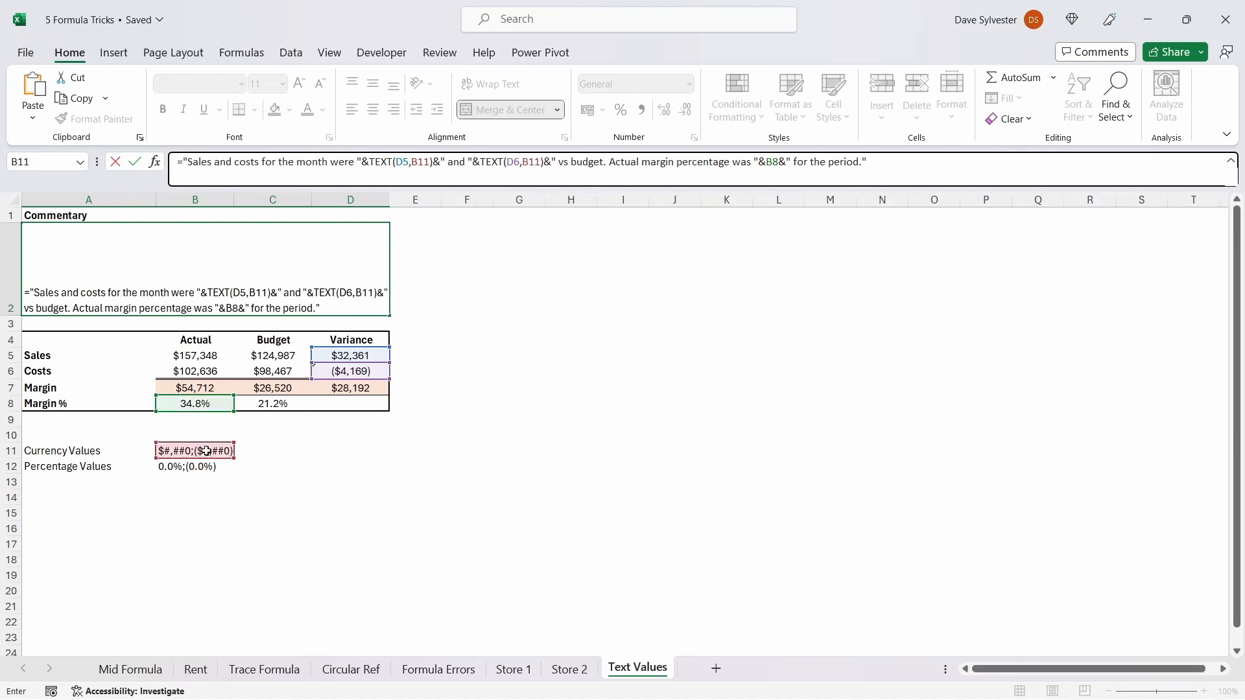
key("ctrl+Return")
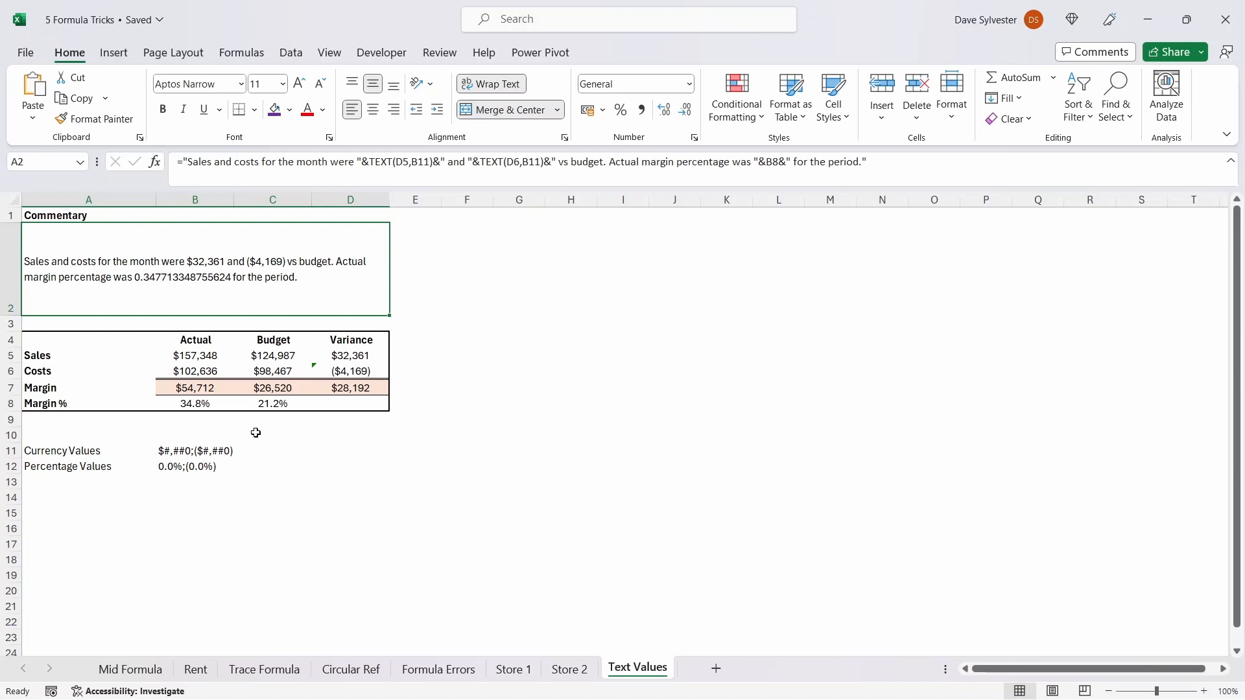
Copy the percentage format code from B12 and use it to wrap the B8 reference in A2's formula as TEXT(B8,"0.0%;(0.0%)").
left_click(193, 466)
left_click_drag(238, 162, 176, 162)
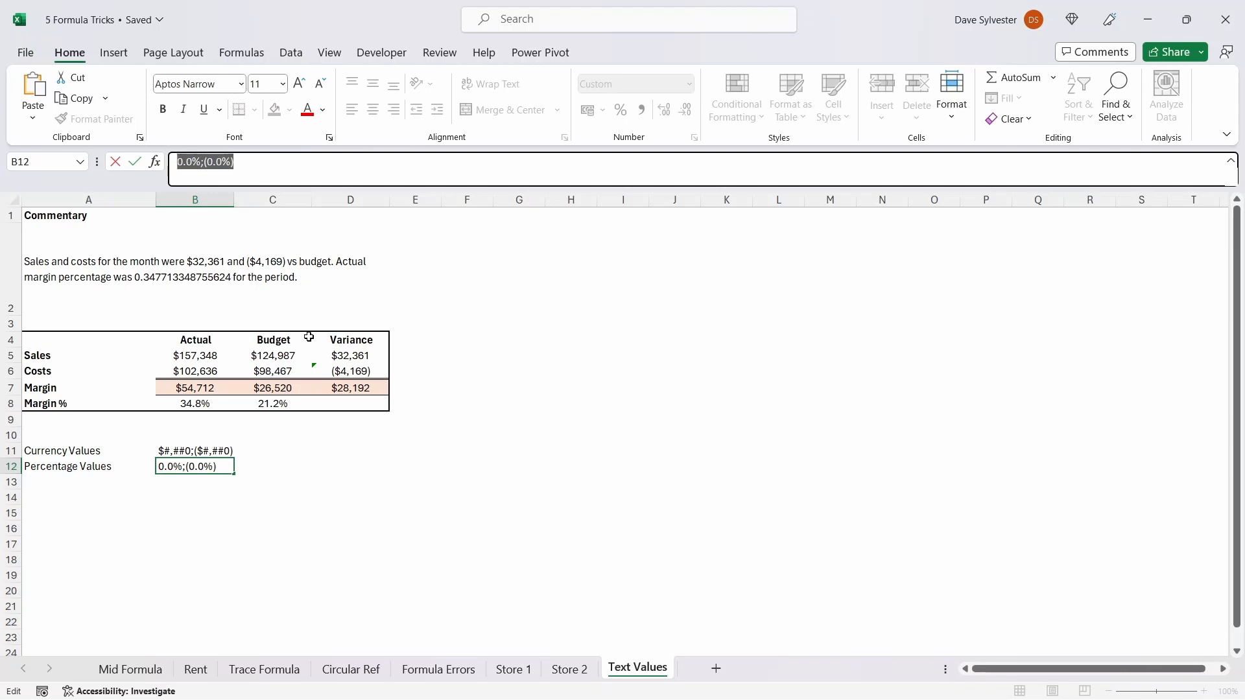
key("Escape")
left_click(201, 276)
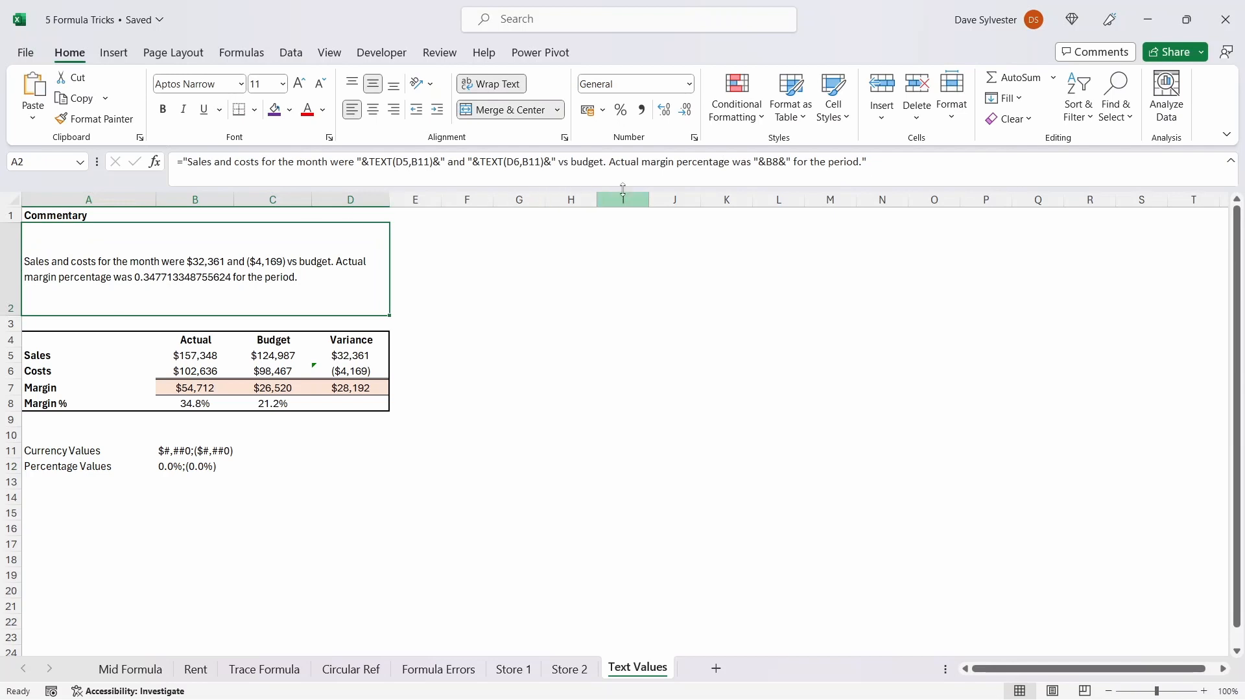
left_click(770, 161)
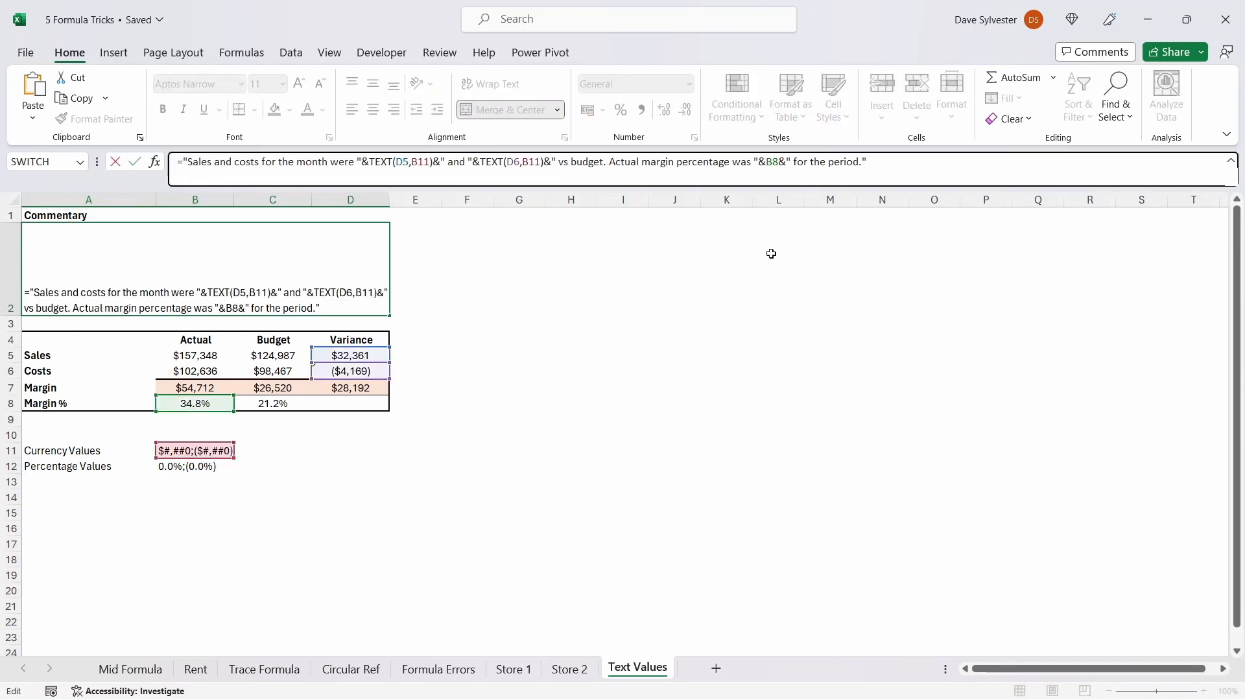
type("TEXT(B8")
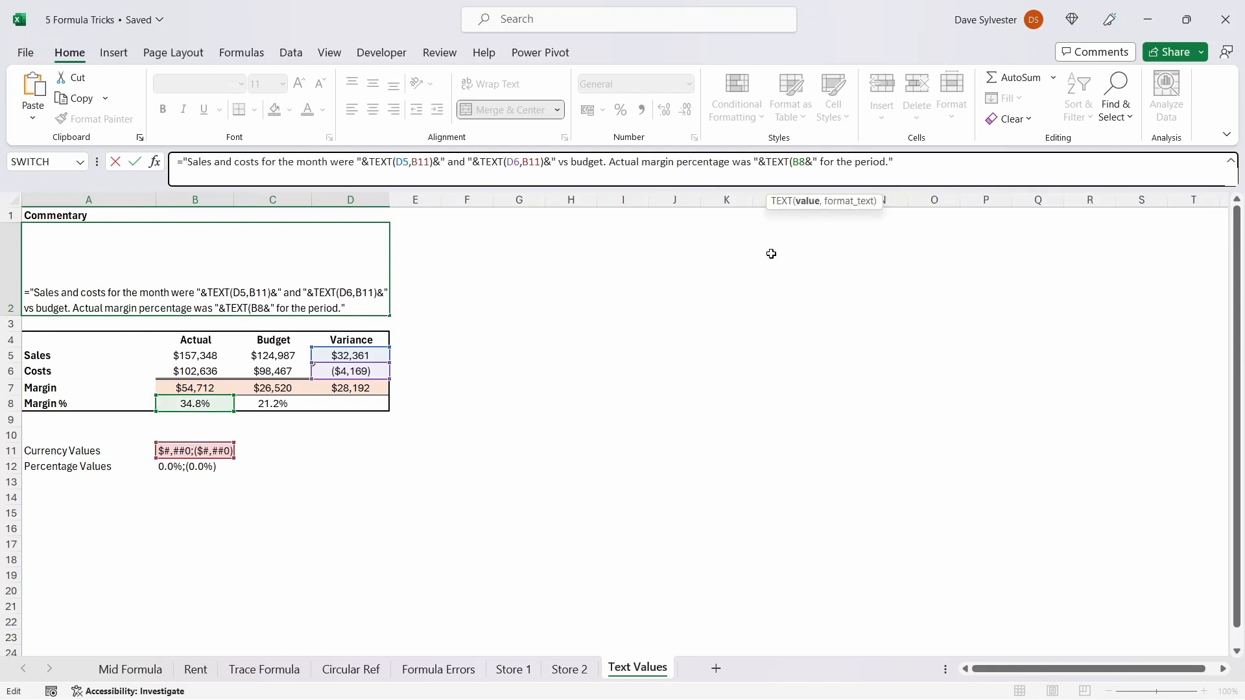
type(",")
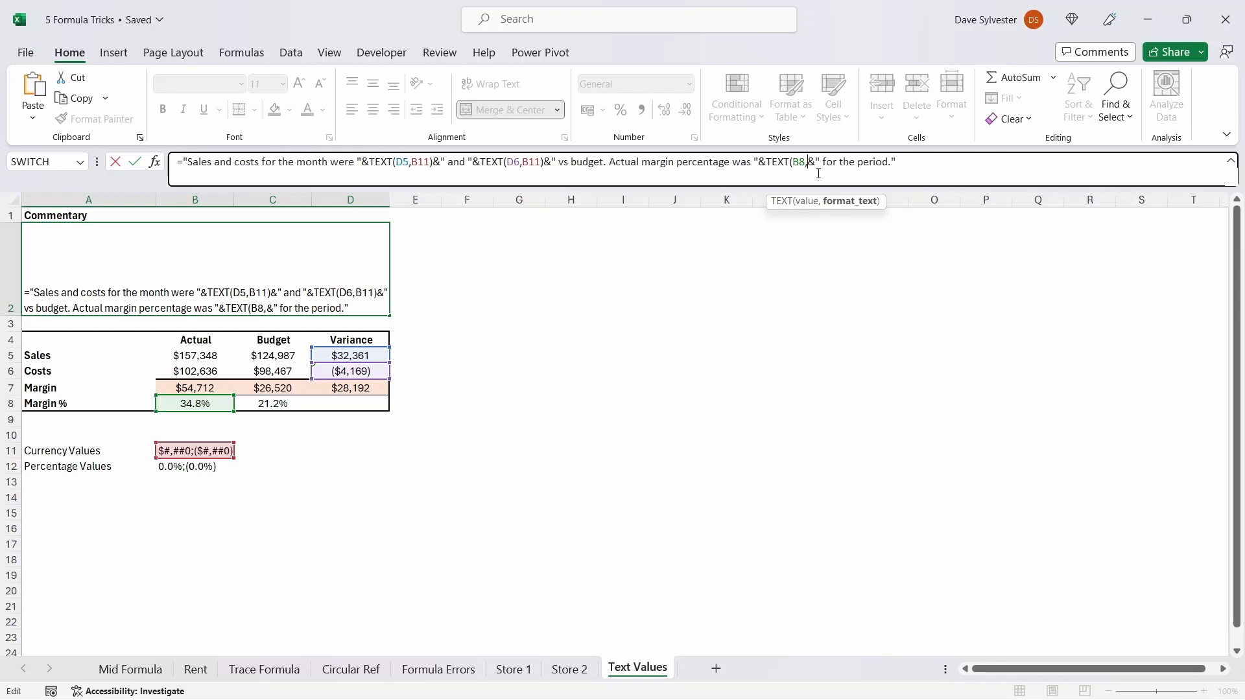
type("\"")
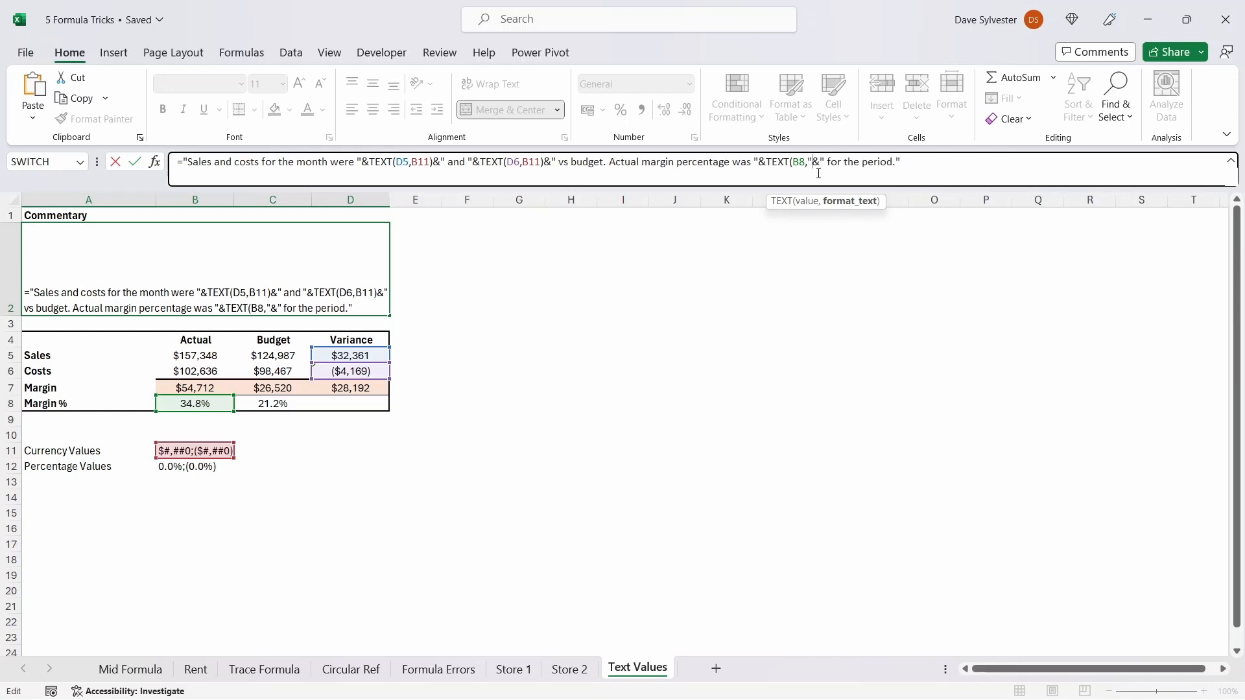
key("ctrl+v")
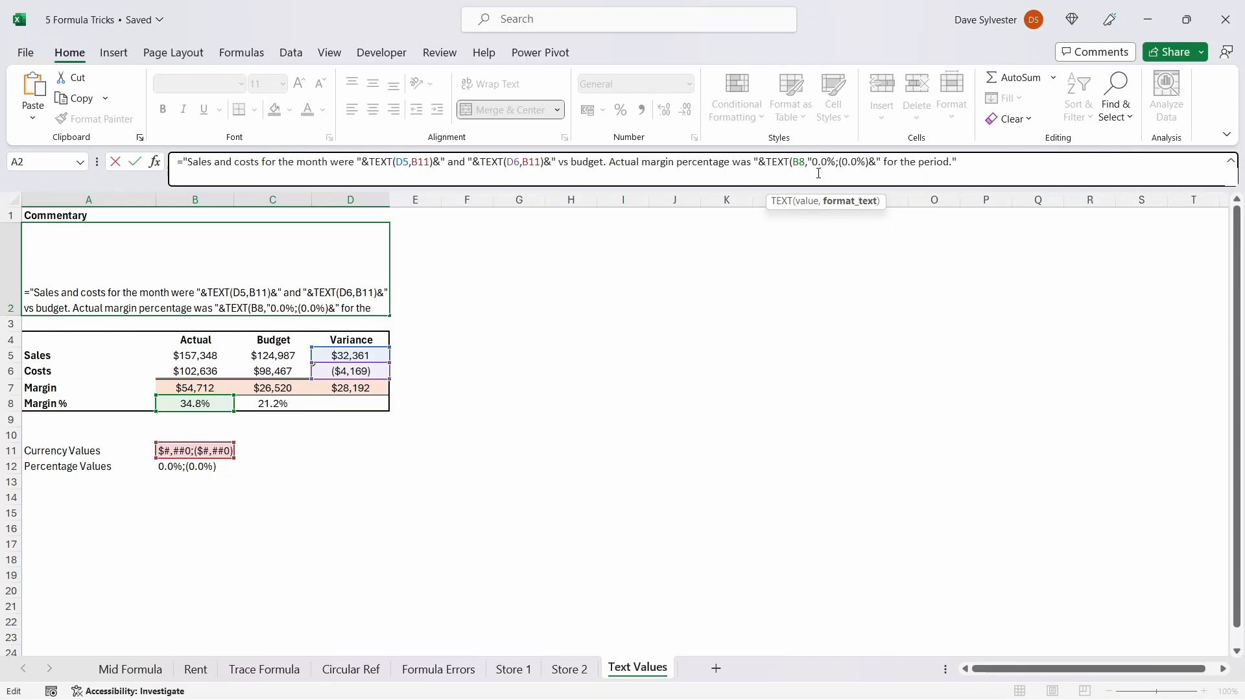
type("\")")
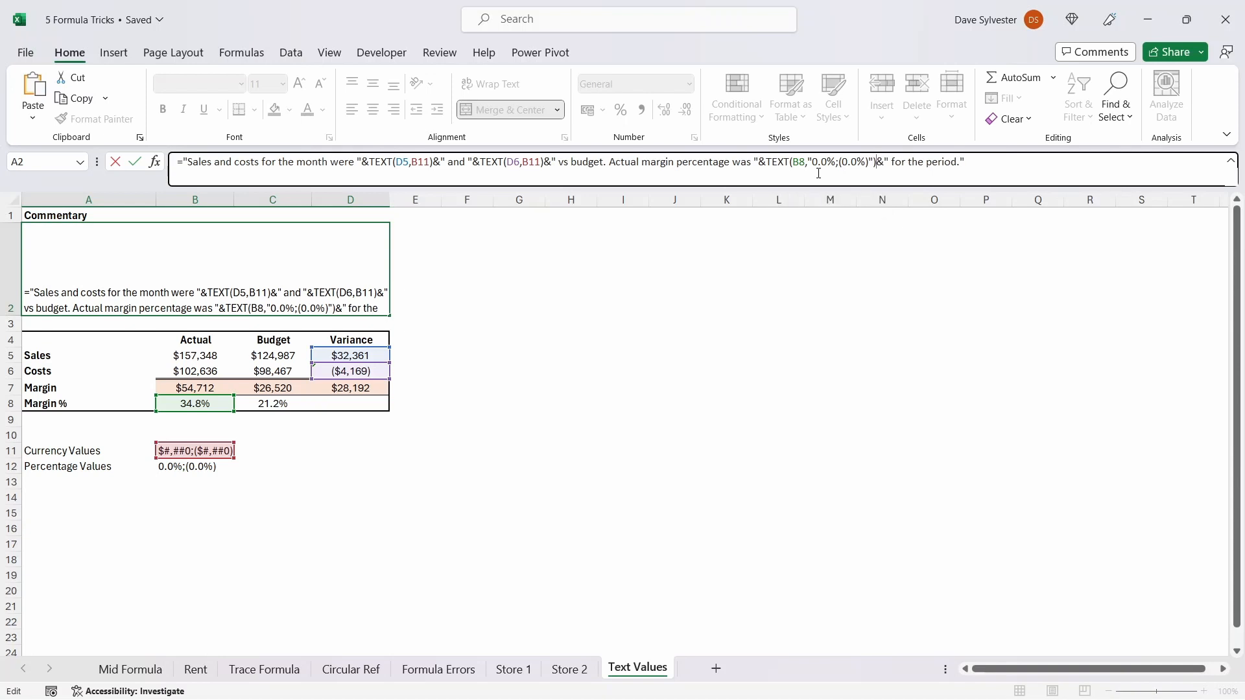
key("ctrl+Return")
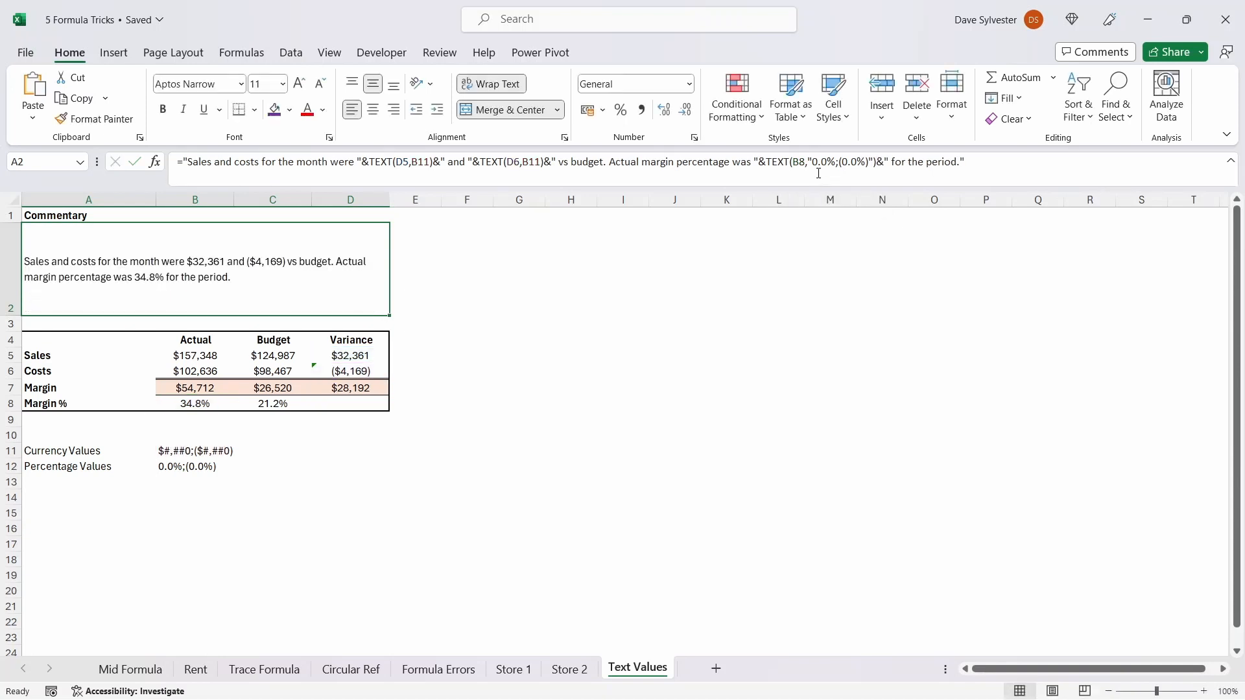